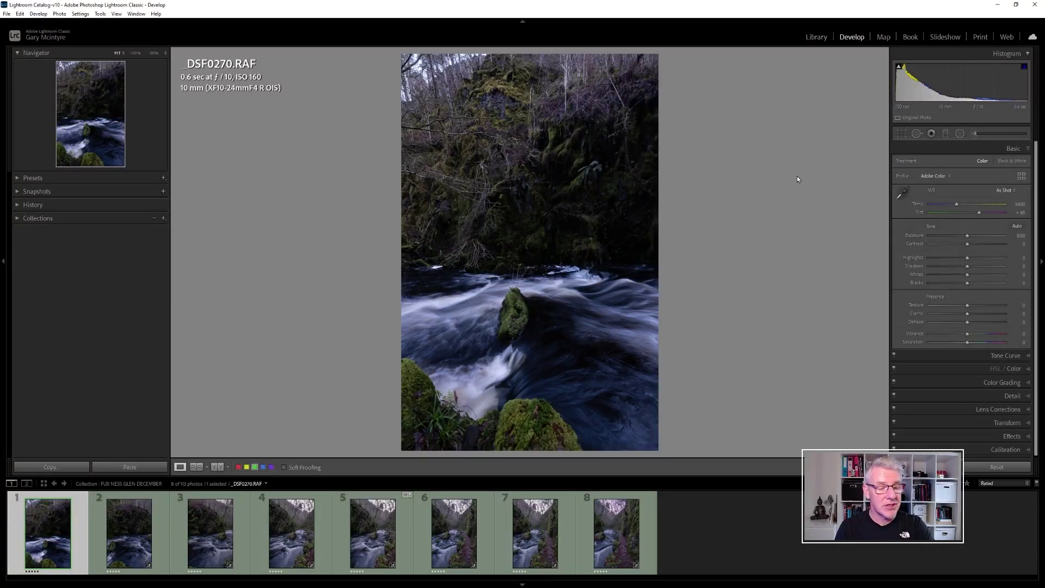
# Look through the eight overlapping river gorge frames, from _DSF0270 to _DSF0277, and return to the first one
pyautogui.press('Right')
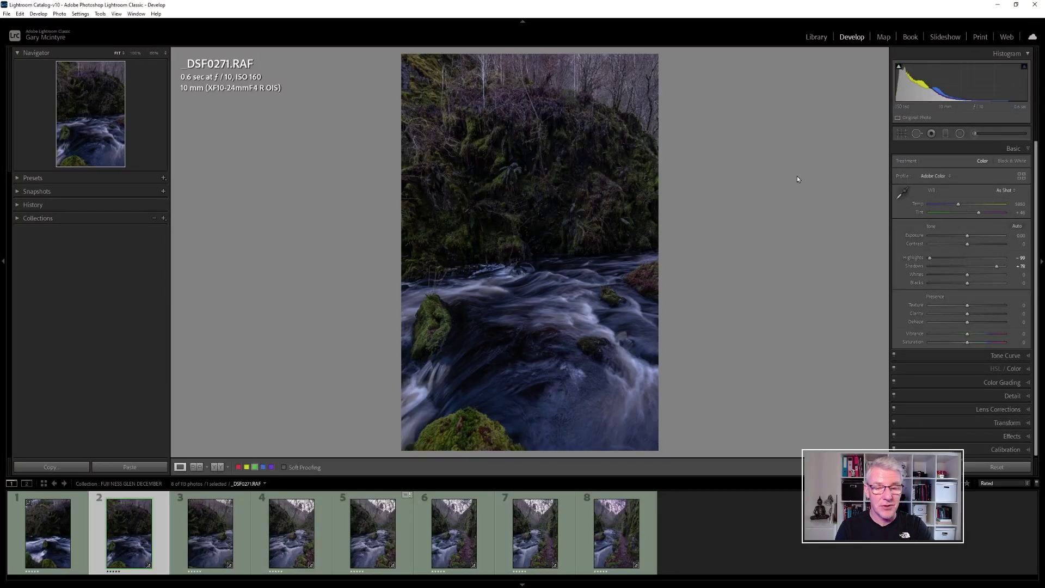
pyautogui.press('Right')
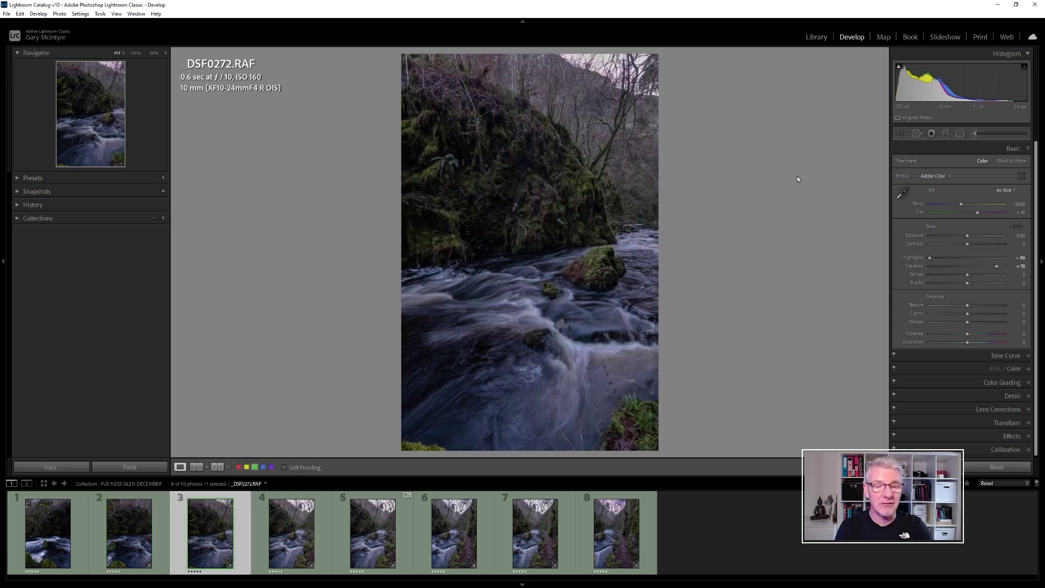
pyautogui.press('Right')
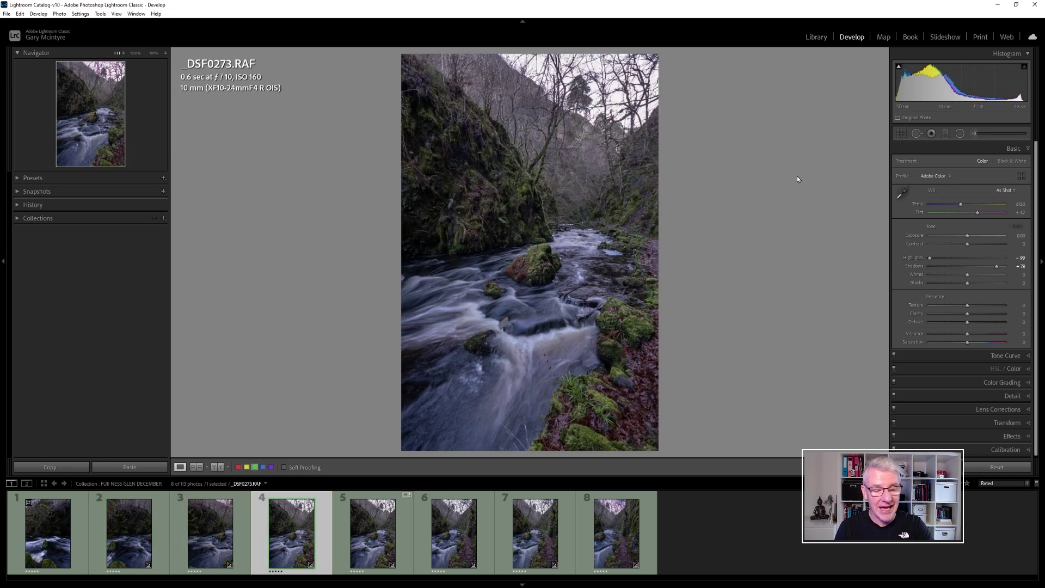
pyautogui.press('Right')
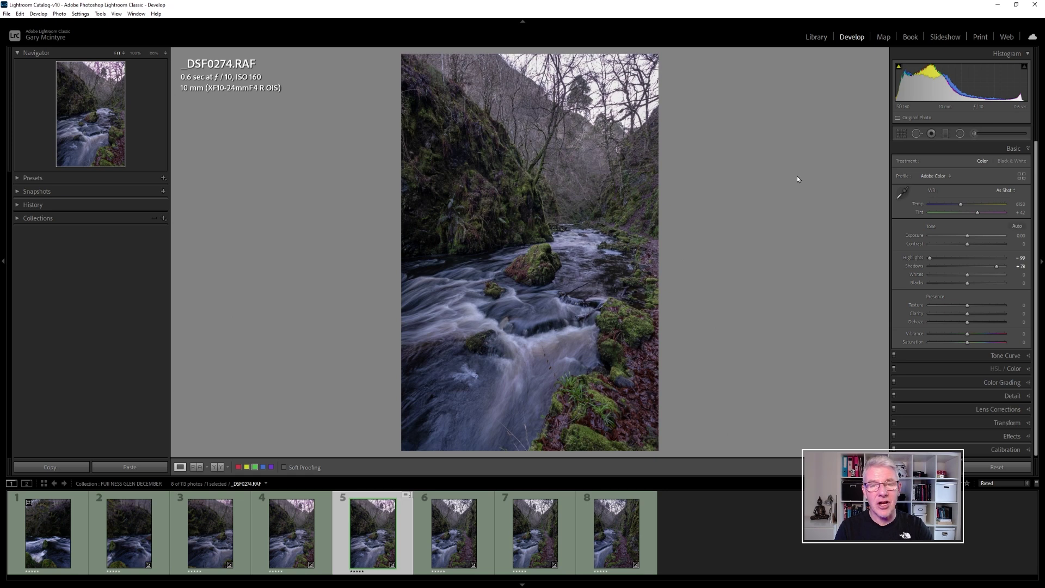
pyautogui.press('Right')
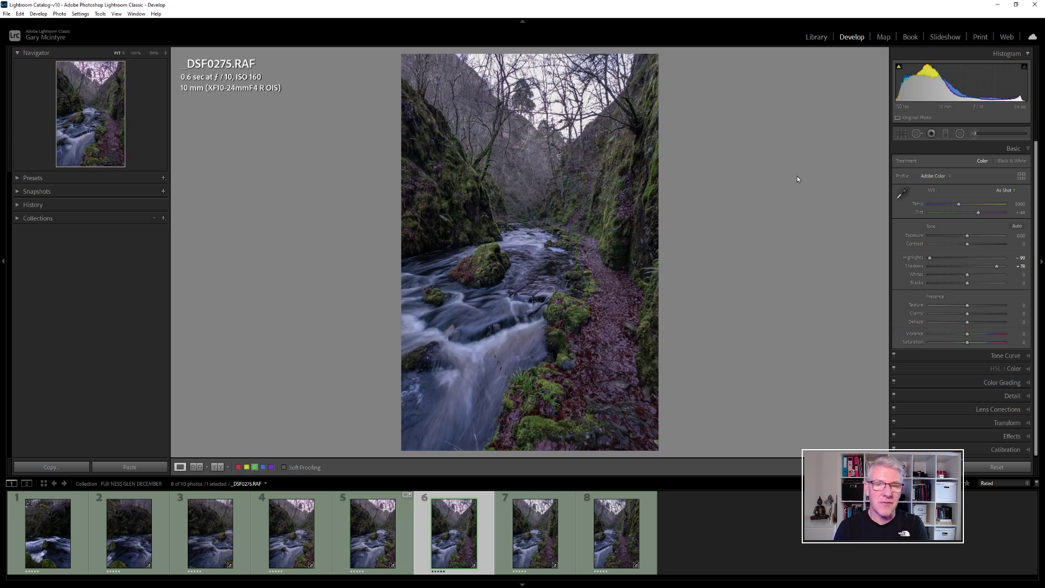
pyautogui.press('Right')
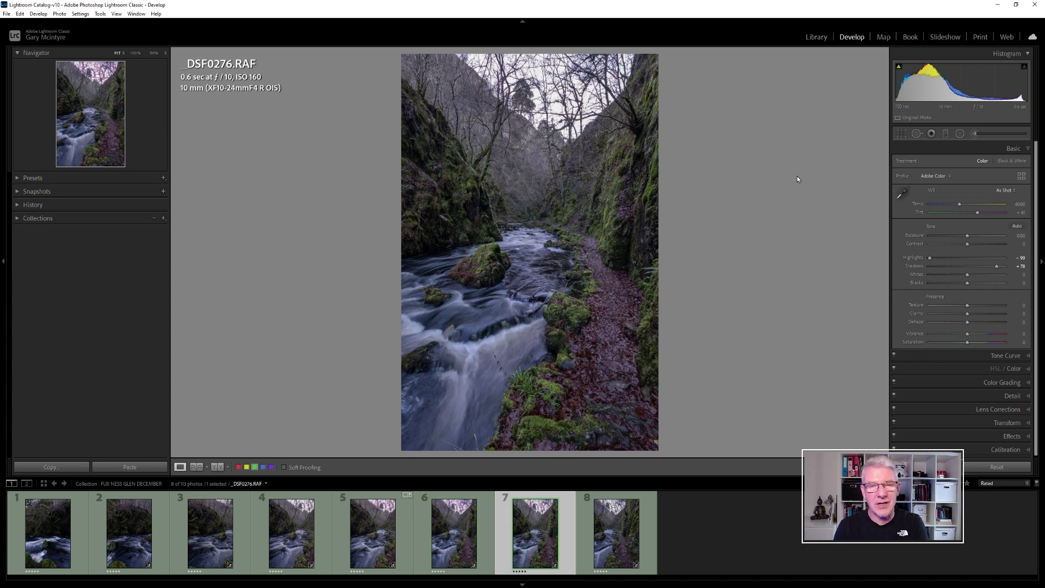
pyautogui.press('Right')
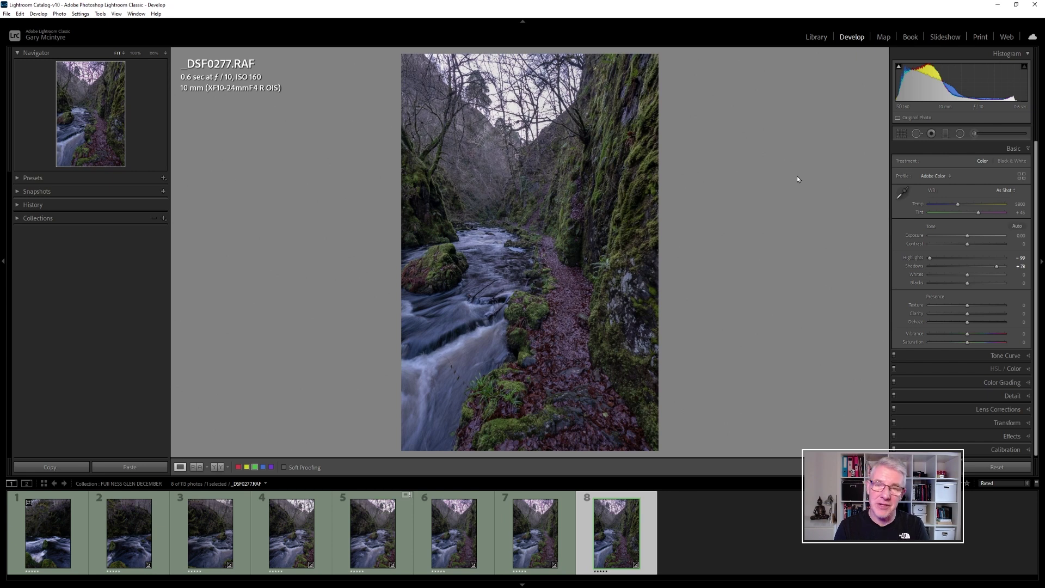
pyautogui.press('Left')
pyautogui.press('Left')
pyautogui.press('Left')
pyautogui.press('Left')
pyautogui.press('Left')
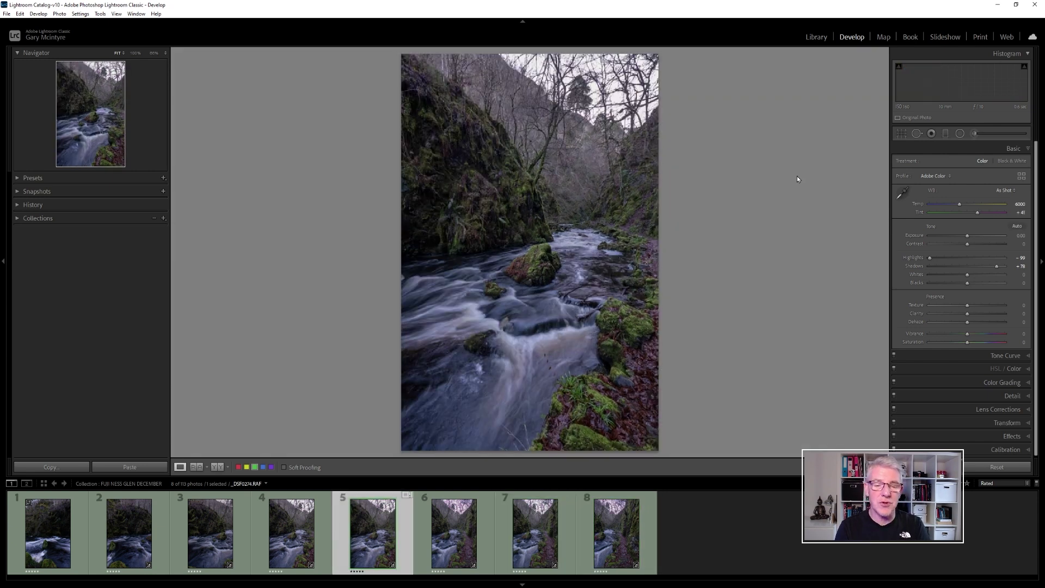
pyautogui.press('Left')
pyautogui.press('Left')
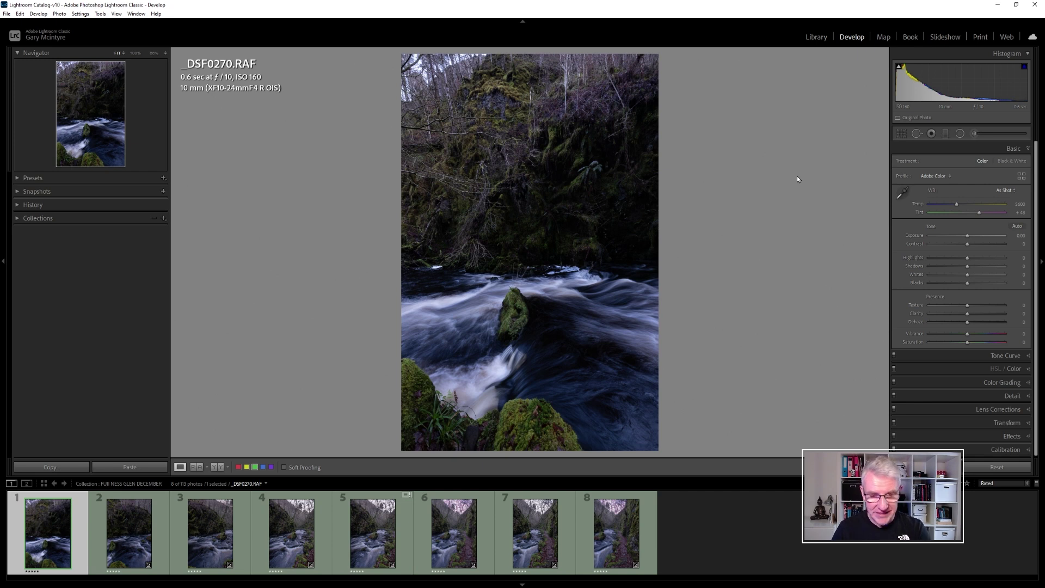
# Merge all eight river frames into a panorama with Spherical projection and Boundary Warp set to 100
pyautogui.keyDown('shift'); pyautogui.click(618, 554); pyautogui.keyUp('shift')
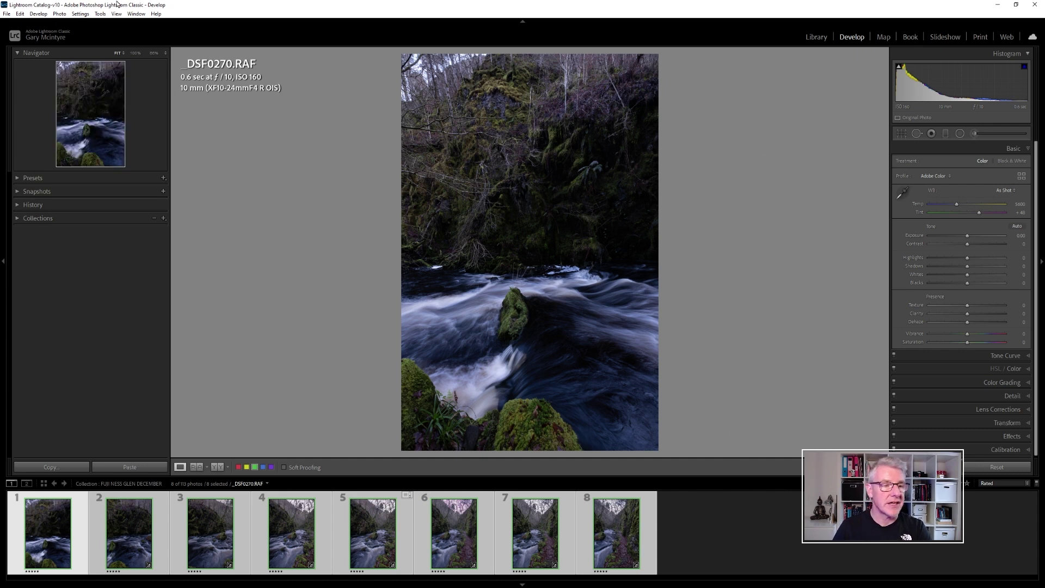
pyautogui.click(60, 15)
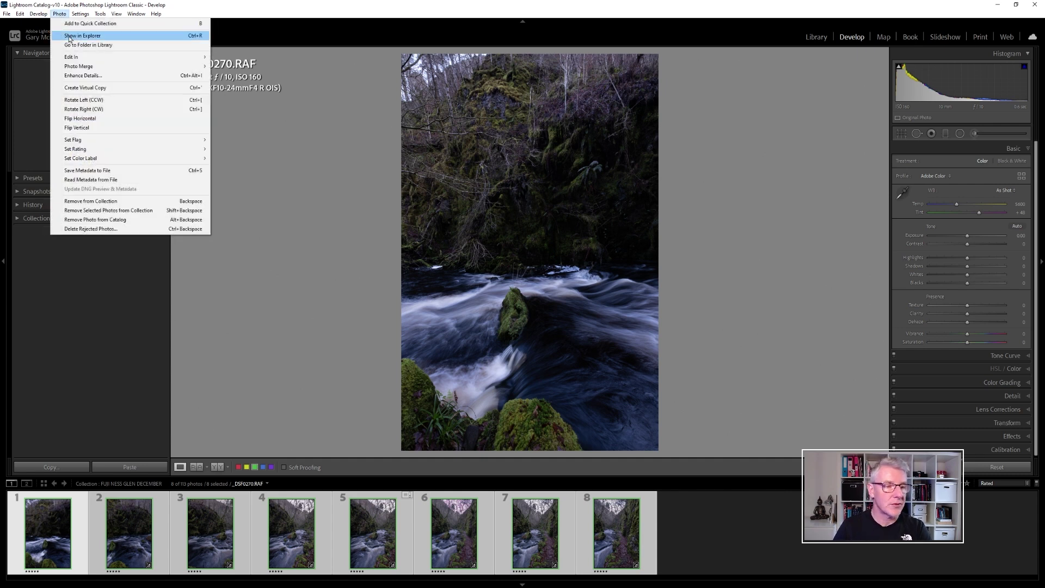
pyautogui.moveTo(77, 61)
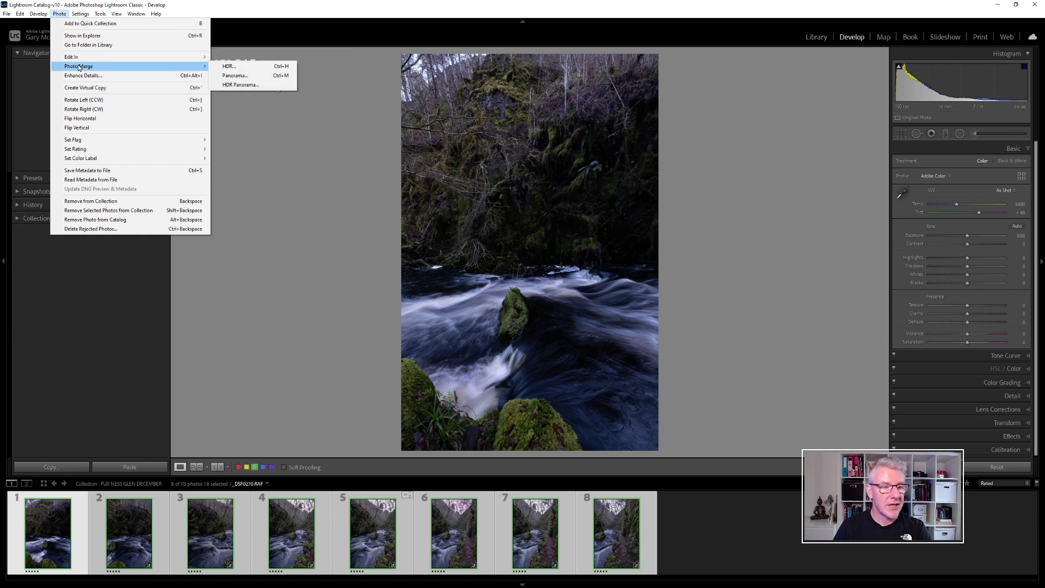
pyautogui.click(228, 79)
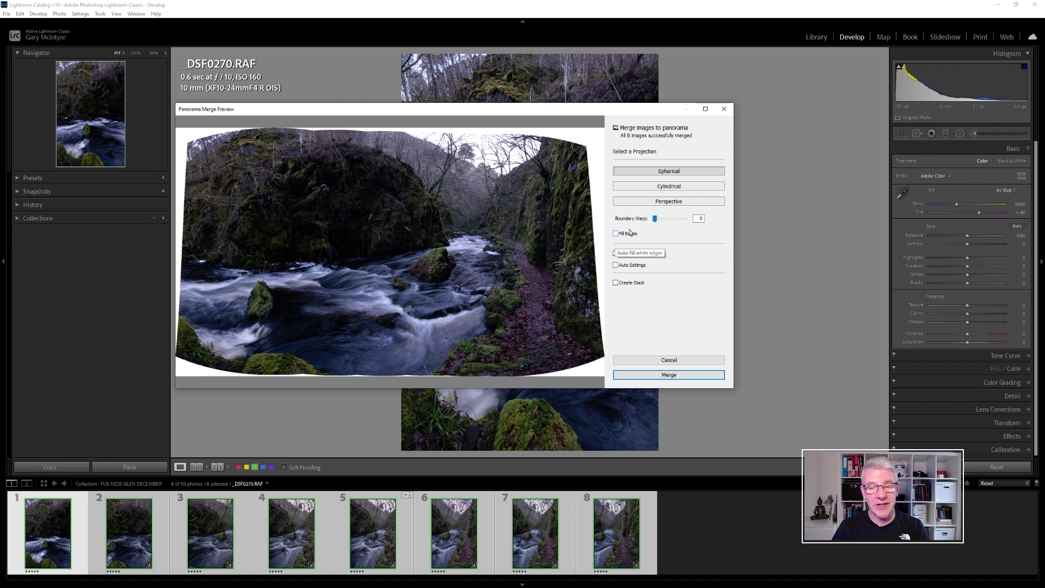
pyautogui.moveTo(655, 220); pyautogui.dragTo(691, 225)
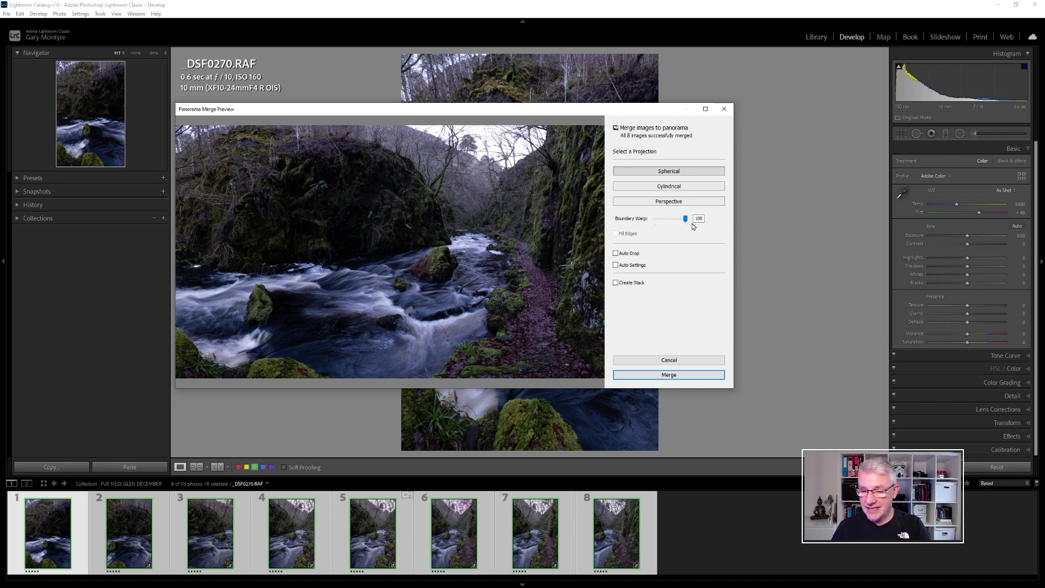
pyautogui.click(686, 376)
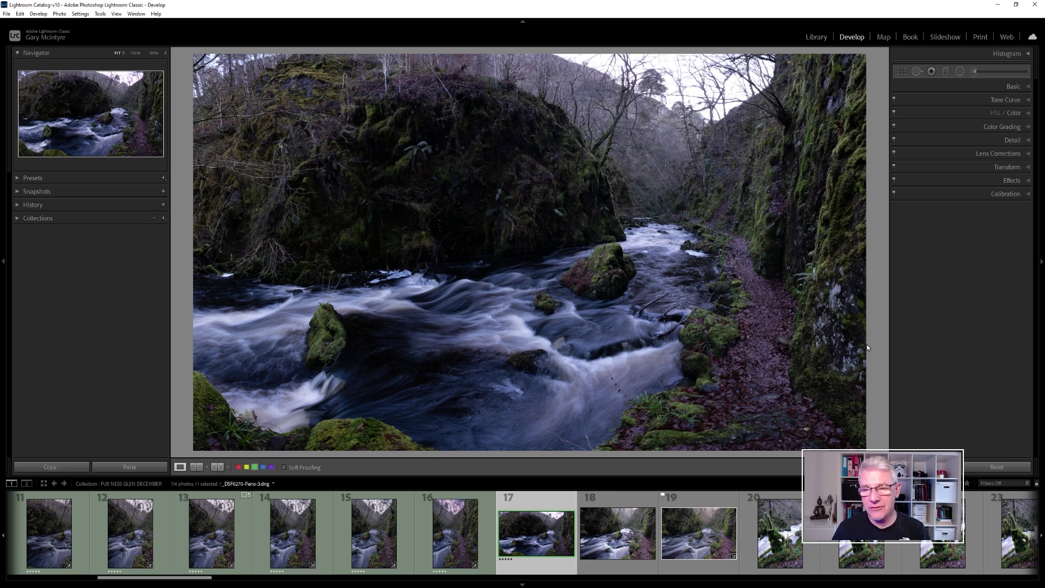
# Crop the panorama to a 16 x 9 ratio, pulling in the upper edge to cut out the bright sky
pyautogui.click(1012, 87)
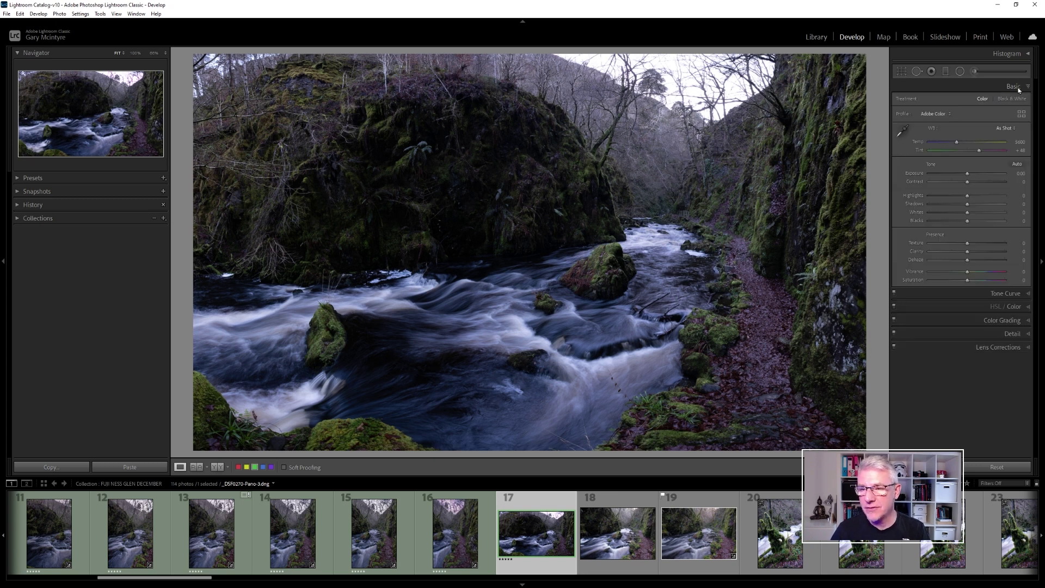
pyautogui.click(902, 71)
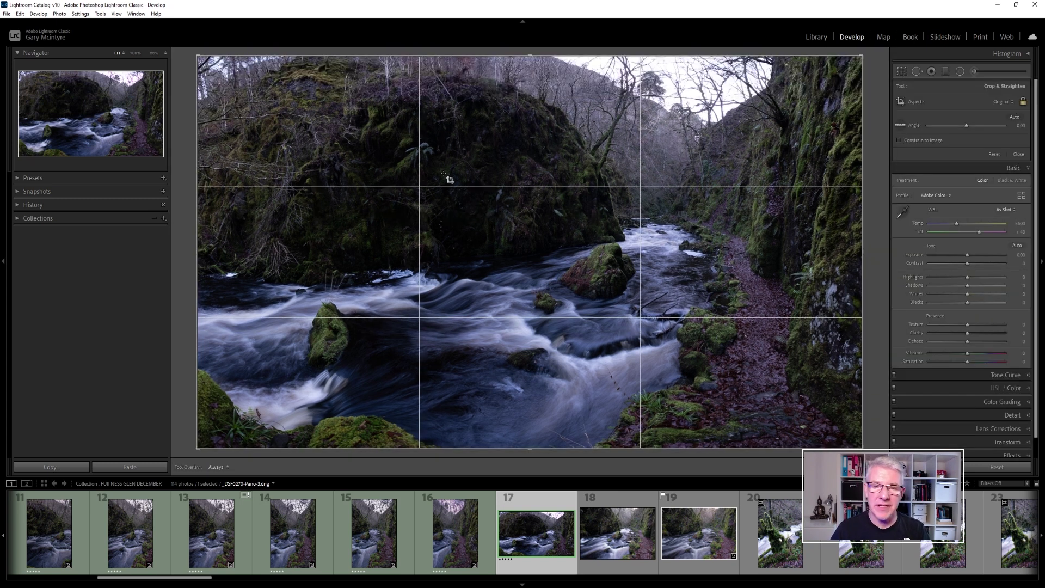
pyautogui.press('a')
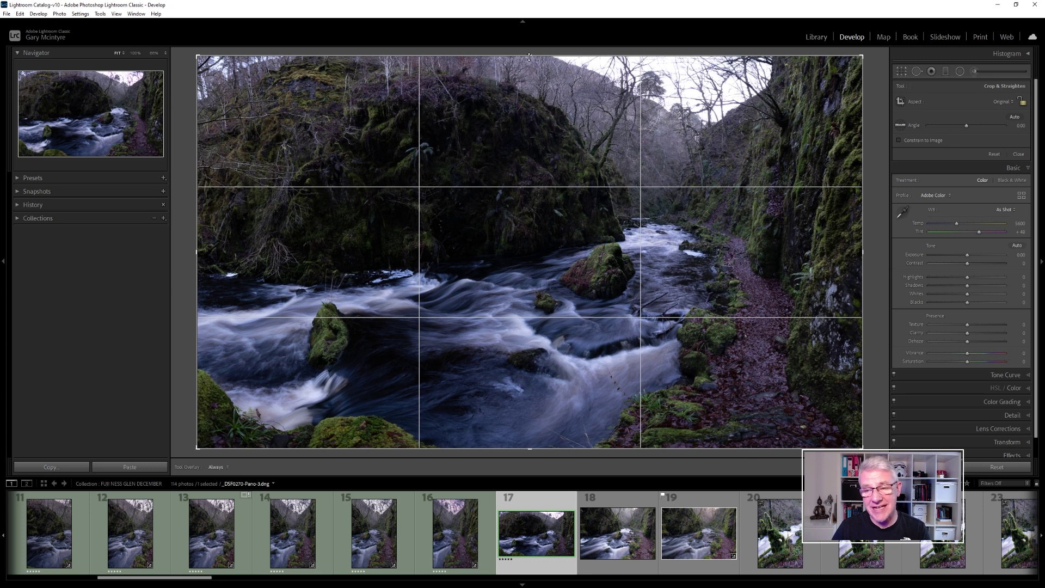
pyautogui.click(1013, 102)
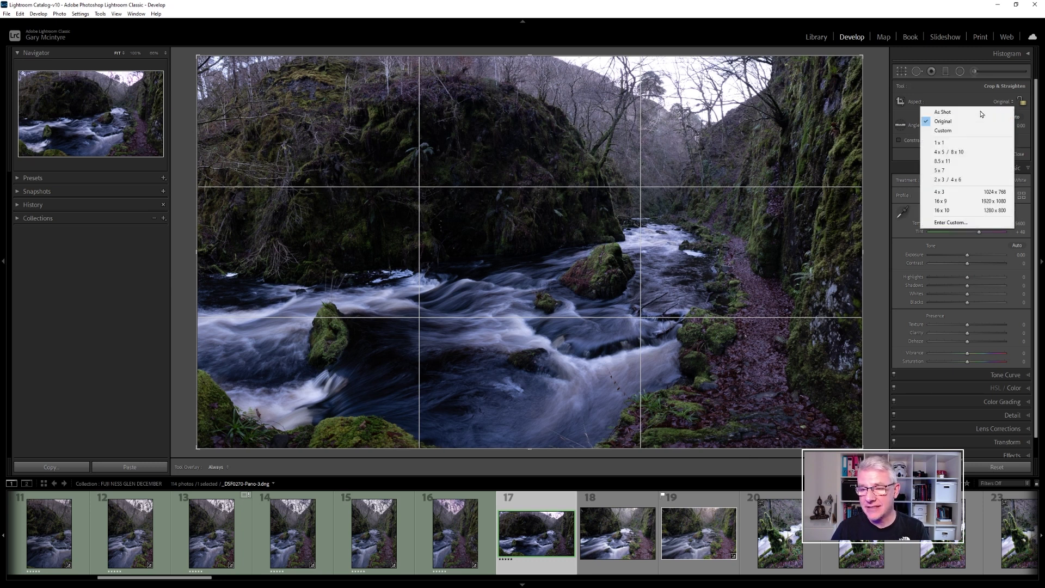
pyautogui.click(959, 201)
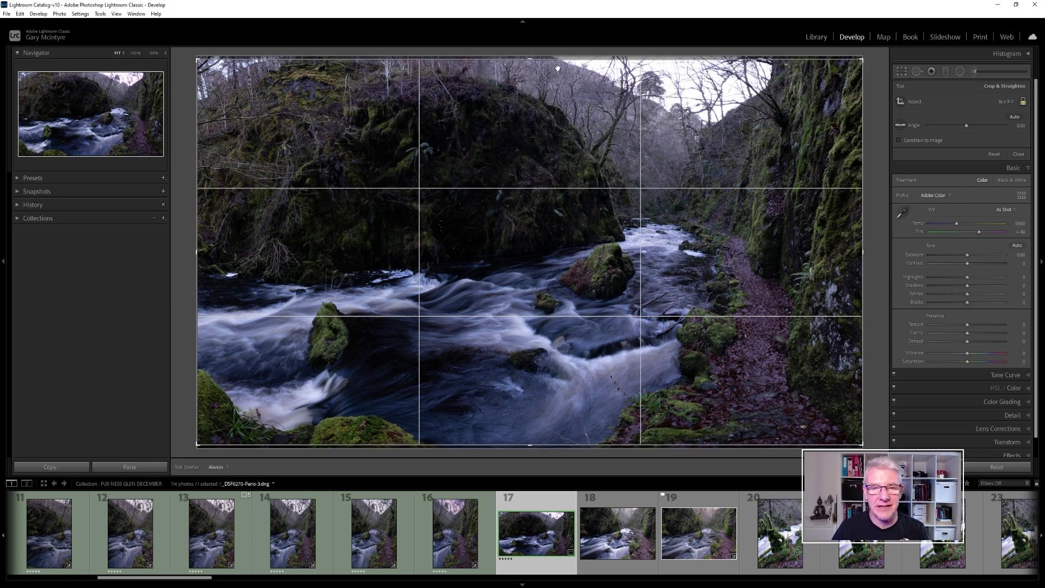
pyautogui.moveTo(530, 63); pyautogui.dragTo(524, 99)
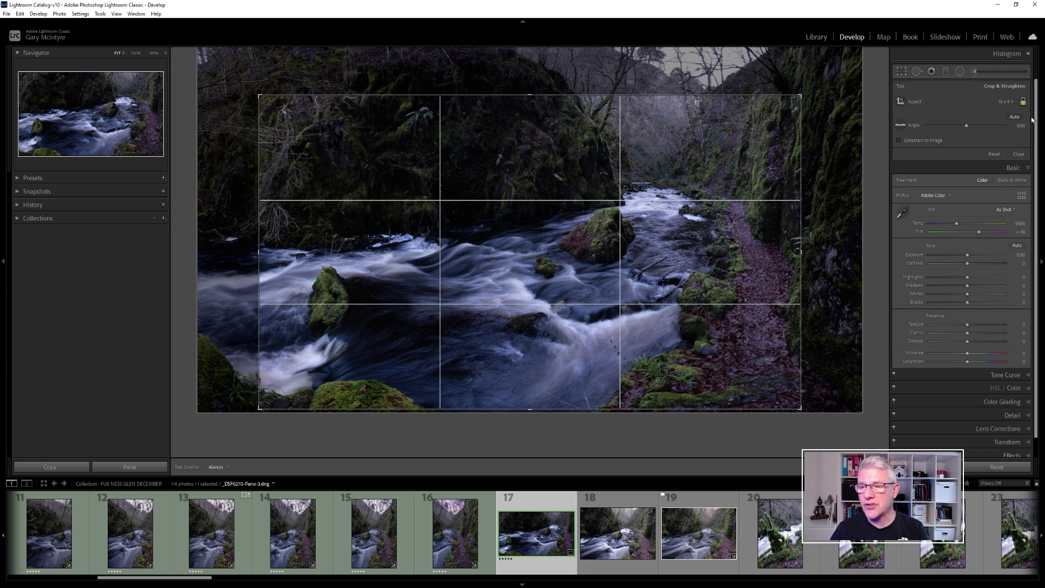
# Unlock the crop ratio, extend the crop to the panorama's full width, raise its upper edge to just include a sliver of sky, and apply it
pyautogui.click(1024, 102)
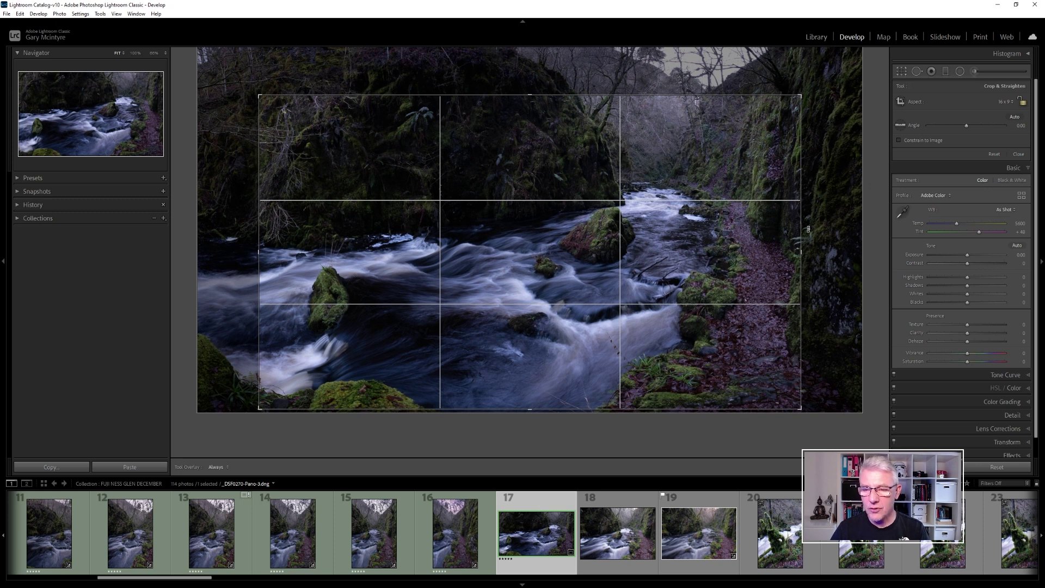
pyautogui.moveTo(805, 252); pyautogui.dragTo(863, 253)
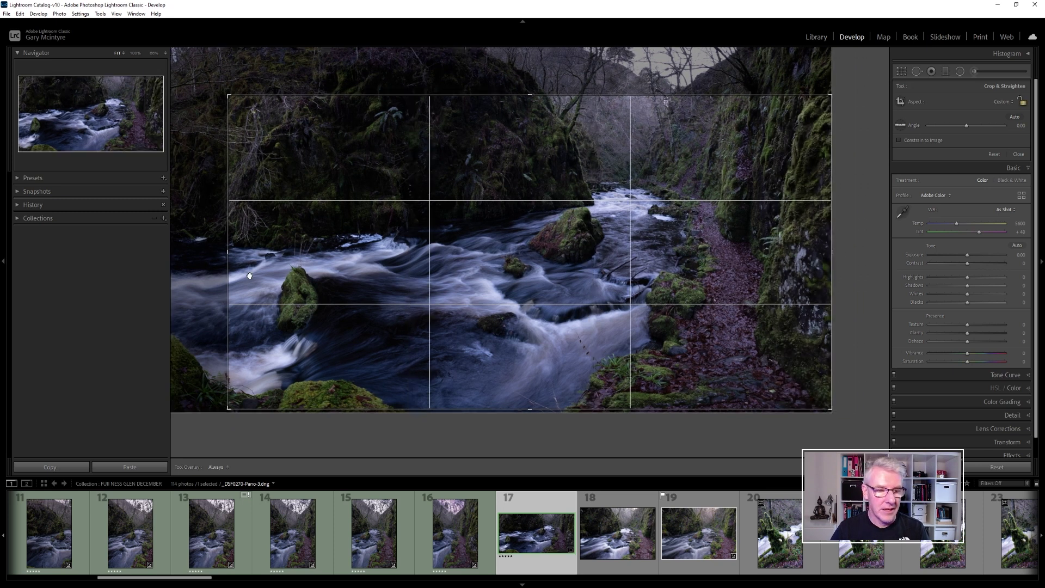
pyautogui.moveTo(228, 254); pyautogui.dragTo(172, 254)
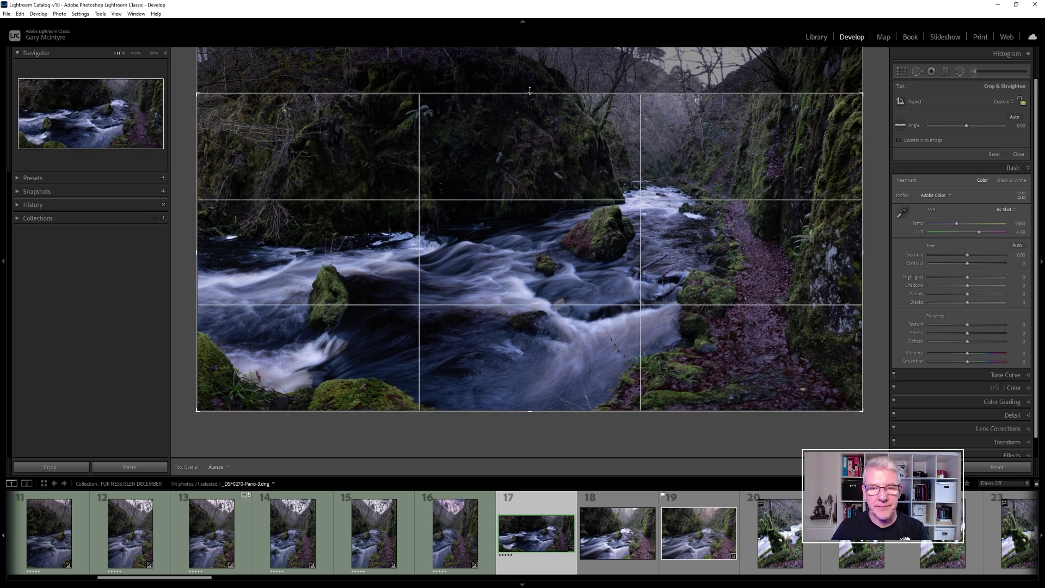
pyautogui.moveTo(530, 93); pyautogui.dragTo(530, 78)
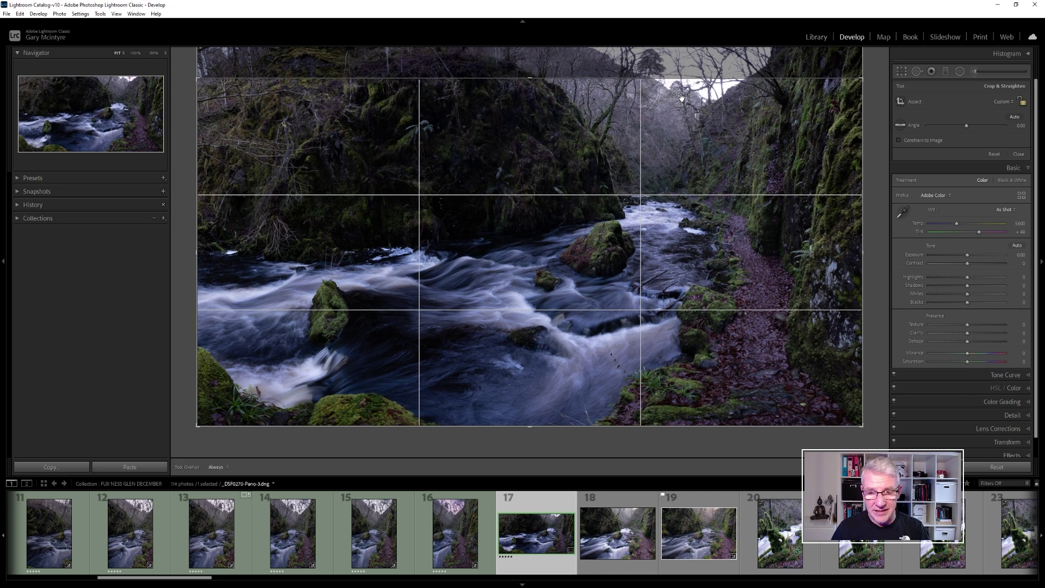
pyautogui.moveTo(530, 77); pyautogui.dragTo(529, 83)
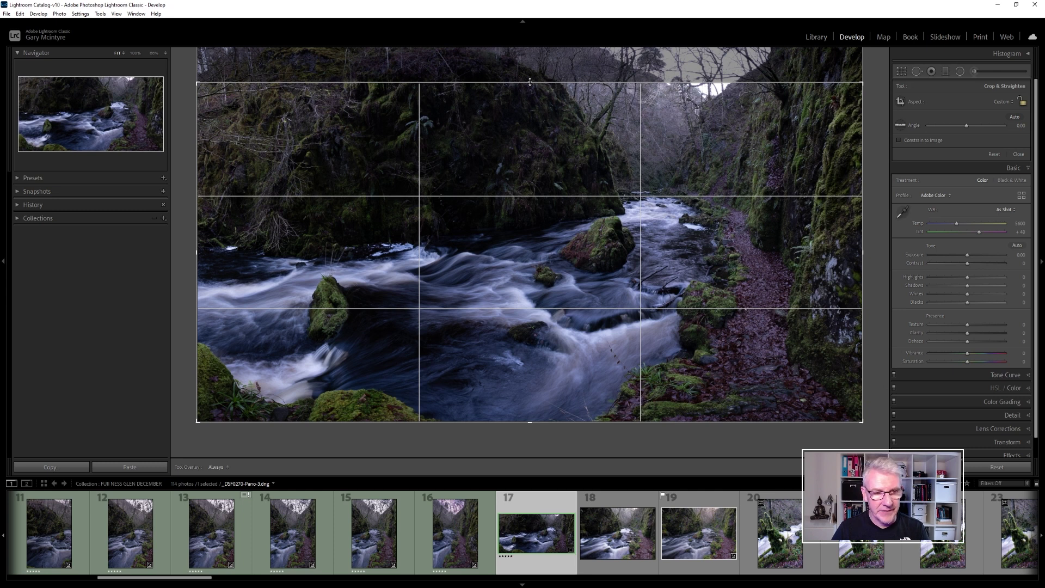
pyautogui.press('Return')
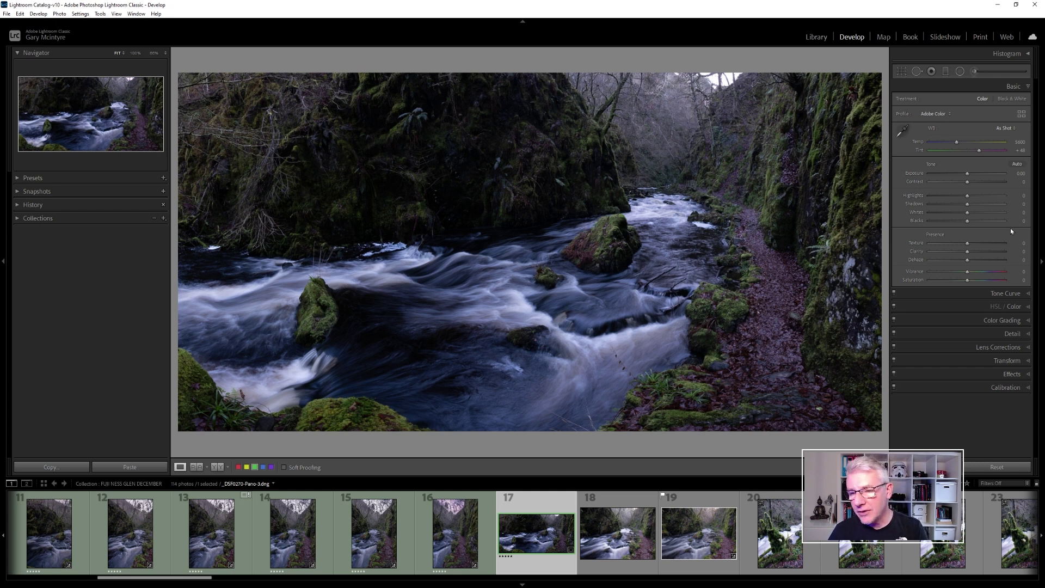
# Set the panorama's Highlights to -41, Shadows to +99 and Dehaze to +11
pyautogui.moveTo(967, 199); pyautogui.dragTo(998, 205)
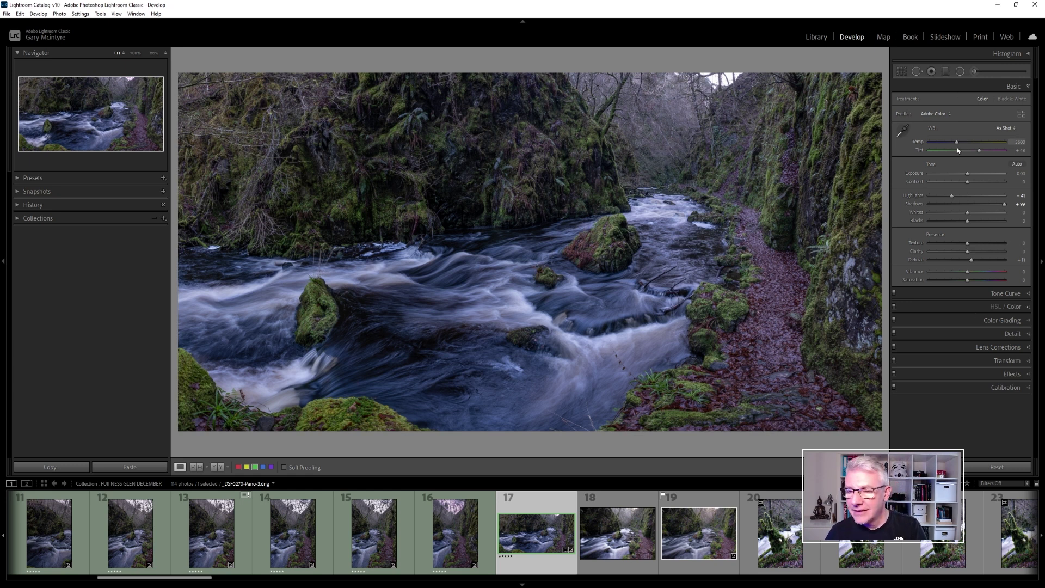
# Shift the Green Primary hue to about -20 in the calibration and lower the blue saturation to -28
pyautogui.click(1023, 388)
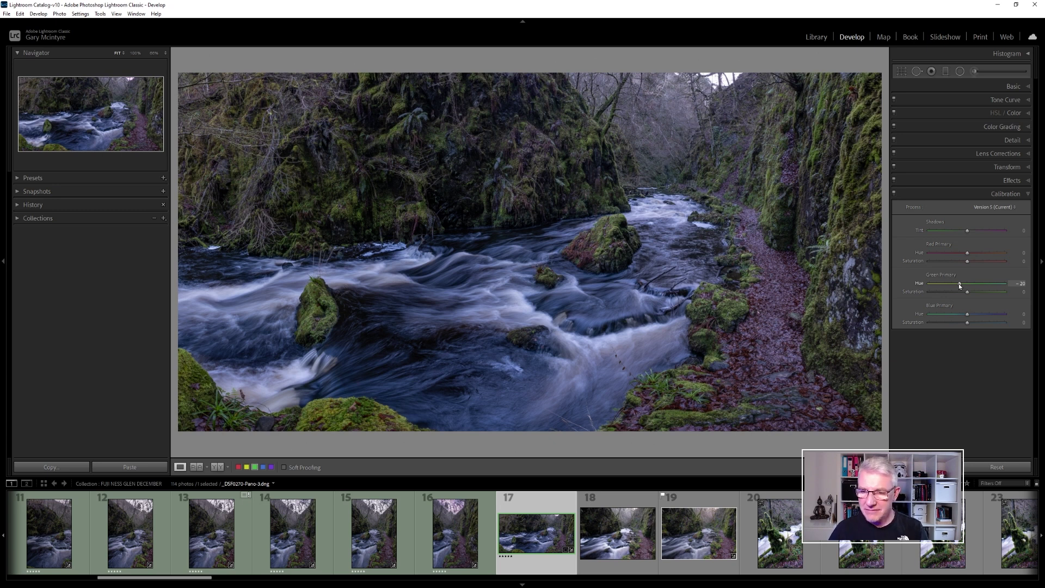
pyautogui.click(1008, 90)
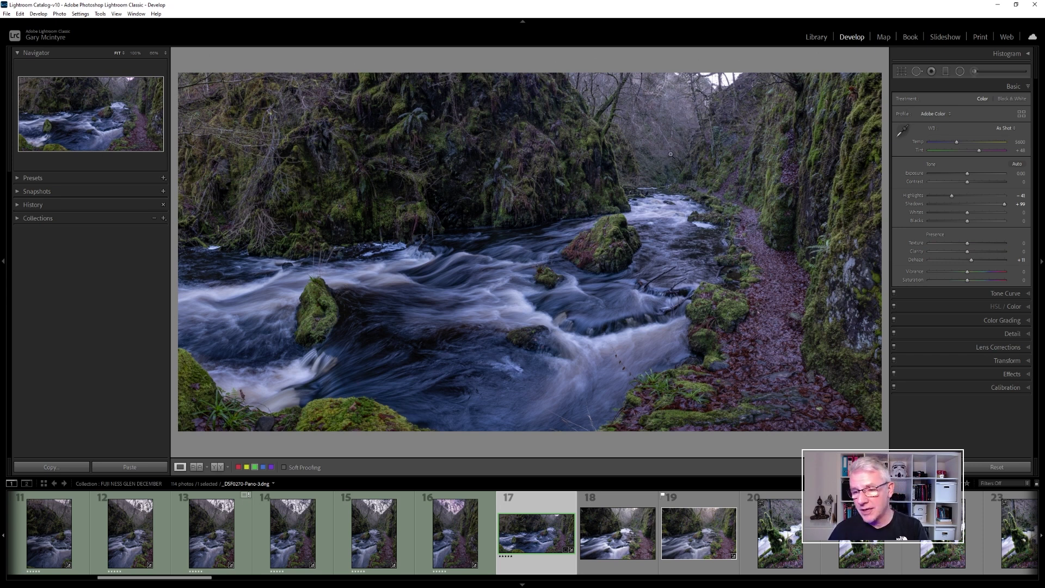
pyautogui.click(1020, 308)
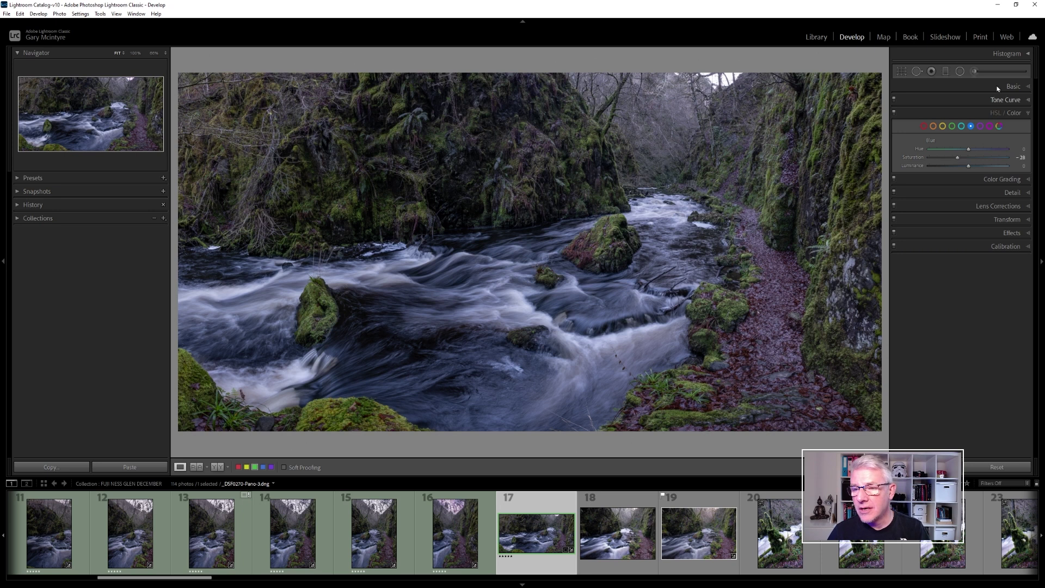
# Add a wide inverted radial filter over the bright sky gap between the cliffs, repositioning and widening the ellipse to cover the surrounding trees
pyautogui.click(960, 72)
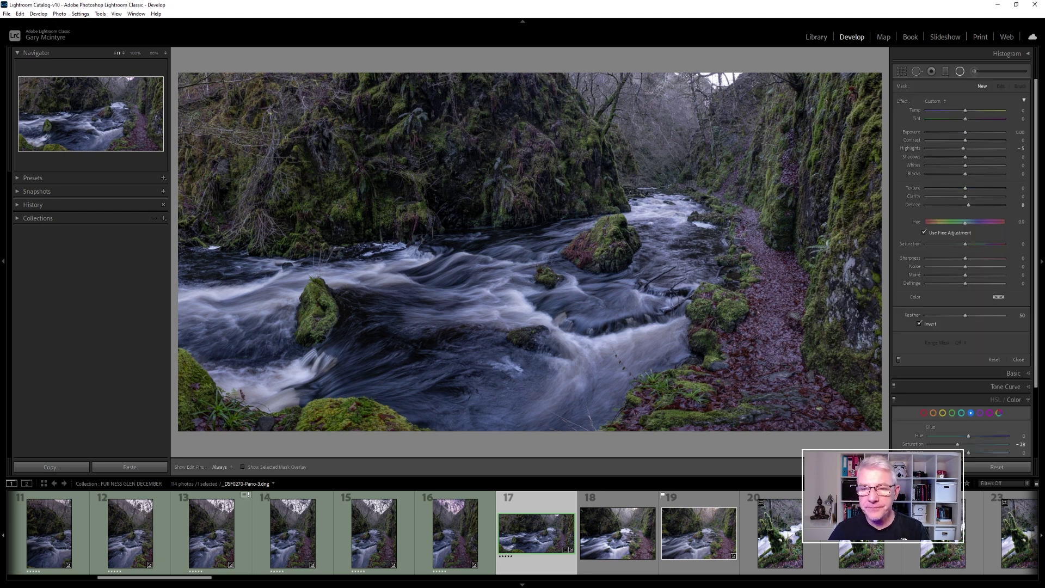
pyautogui.moveTo(713, 84); pyautogui.dragTo(818, 115)
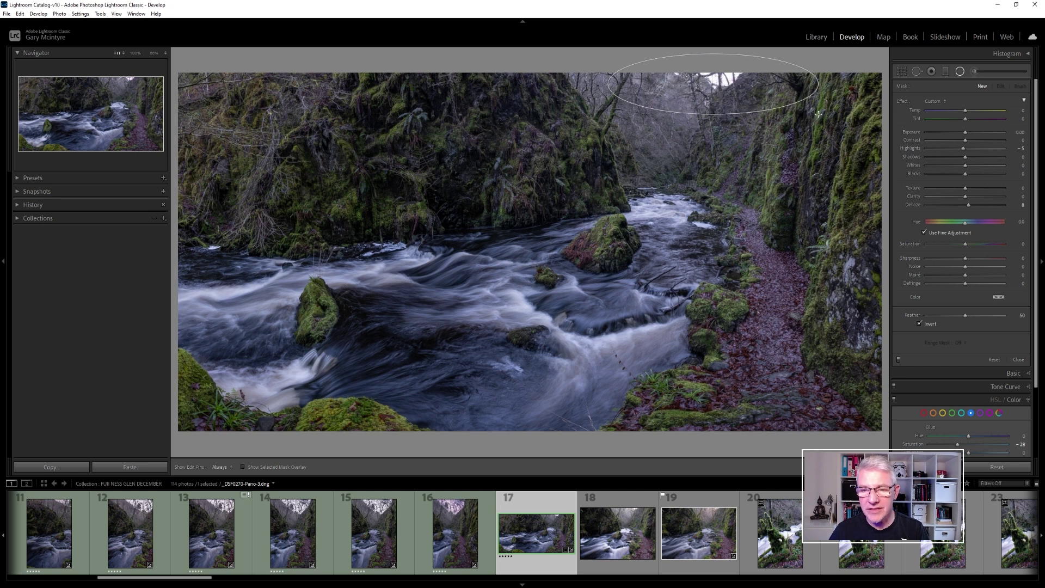
pyautogui.moveTo(714, 84); pyautogui.dragTo(679, 128)
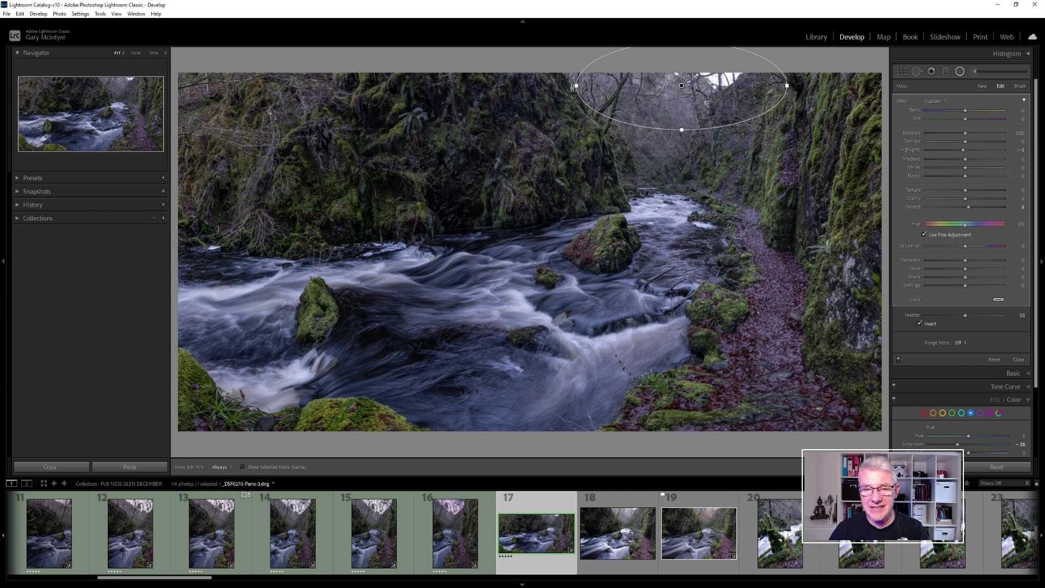
pyautogui.moveTo(577, 86); pyautogui.dragTo(545, 86)
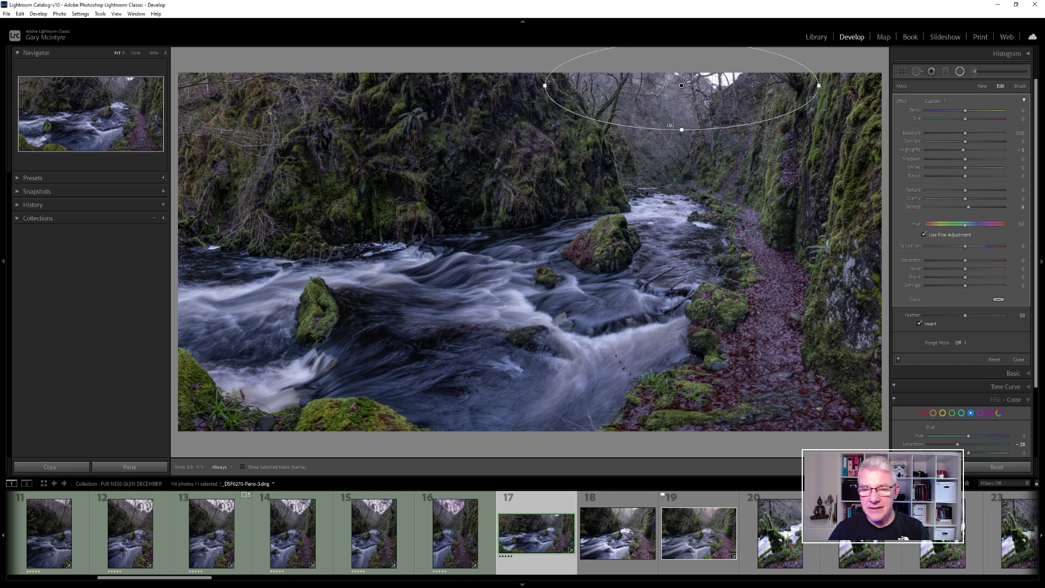
# Shift the radial filter's ellipse slightly downward, reset its Dehaze and Highlights, and set its Exposure to 0.21
pyautogui.moveTo(681, 130)
pyautogui.mouseDown()
pyautogui.moveTo(683, 140)
pyautogui.moveTo(691, 121)
pyautogui.mouseUp()
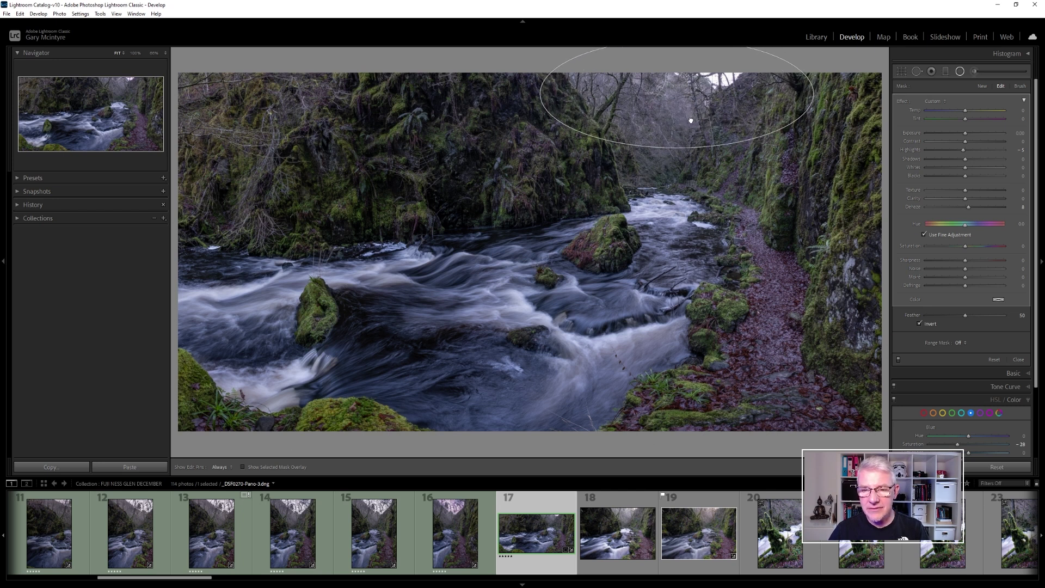
pyautogui.doubleClick(969, 208)
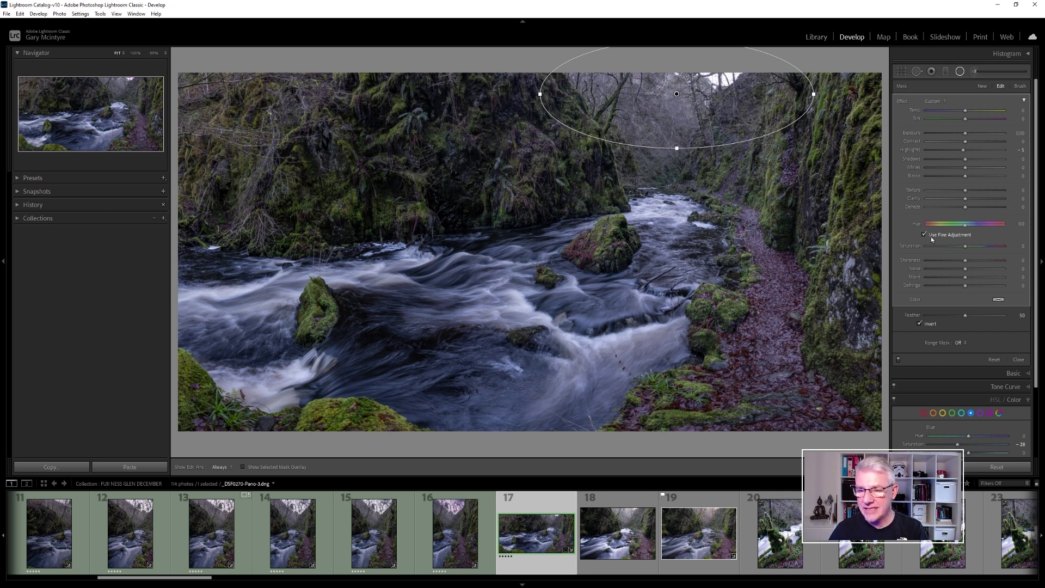
pyautogui.doubleClick(963, 150)
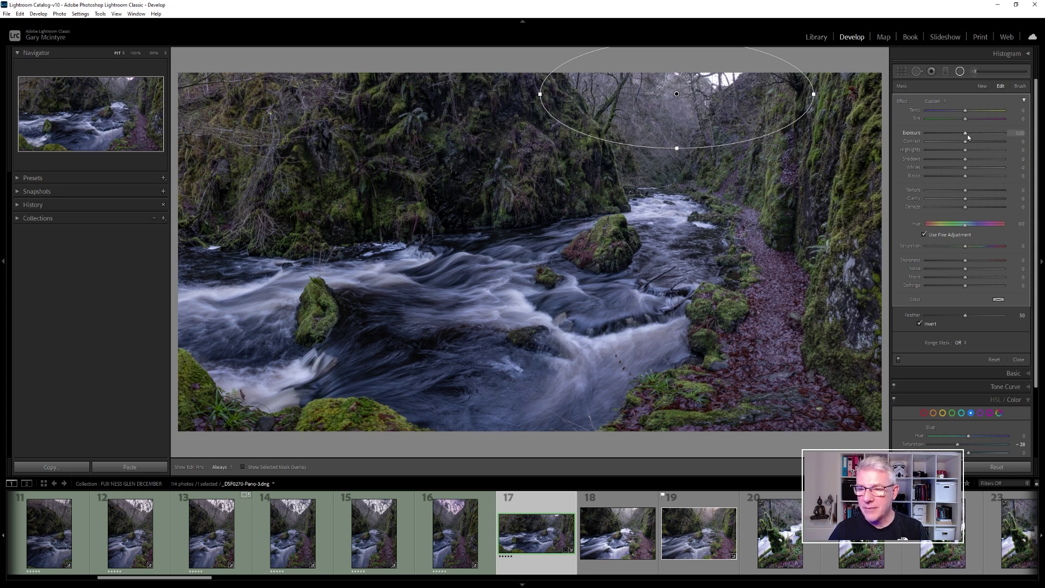
pyautogui.moveTo(967, 136); pyautogui.dragTo(967, 136)
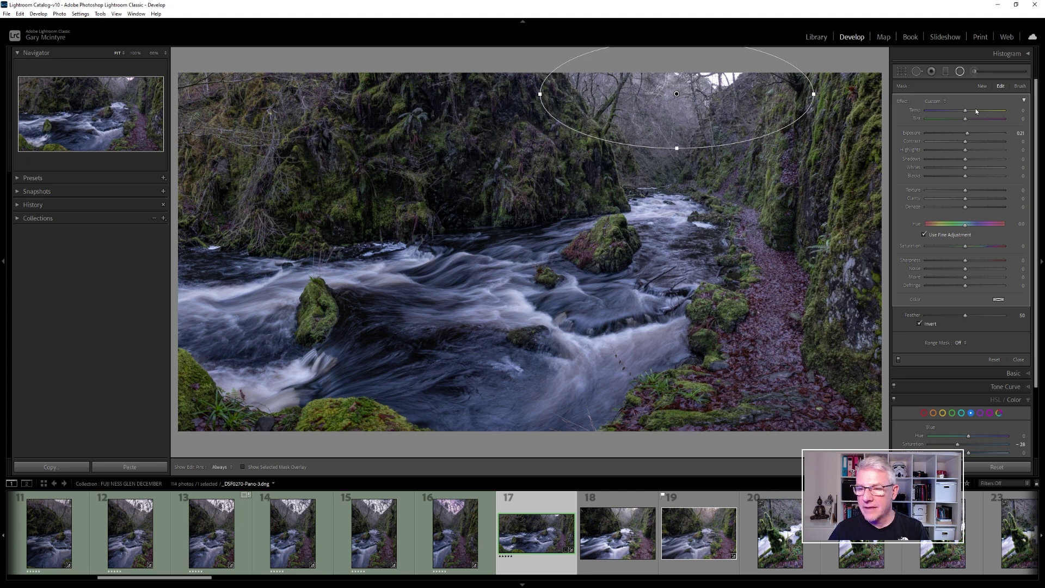
# Stretch the radial filter down towards the river, nudge it towards the cliff, and warm its Temp to 28
pyautogui.moveTo(967, 111); pyautogui.dragTo(973, 113)
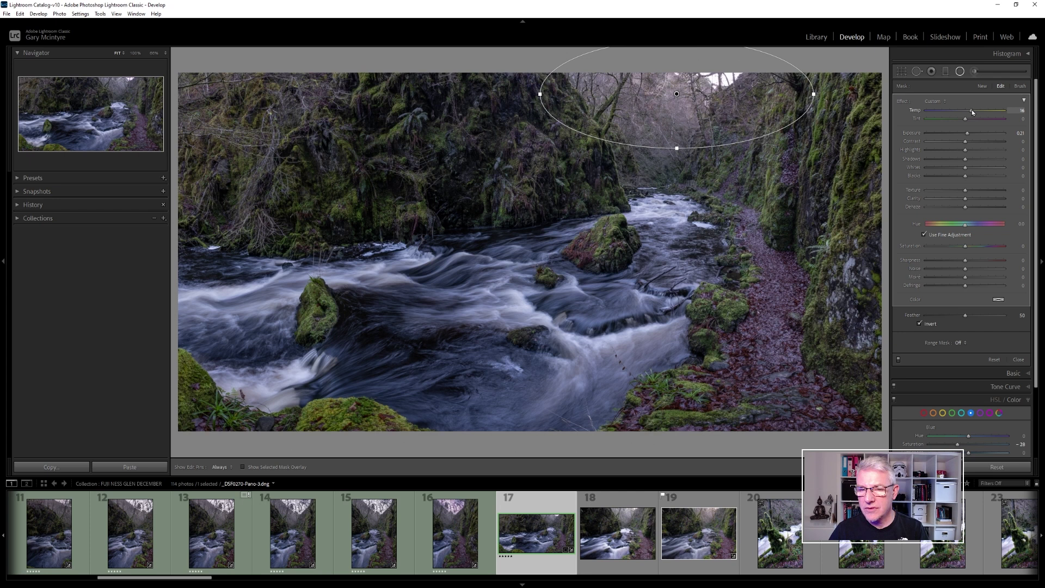
pyautogui.hotkey('ctrl', 'z')
pyautogui.moveTo(677, 149); pyautogui.dragTo(677, 176)
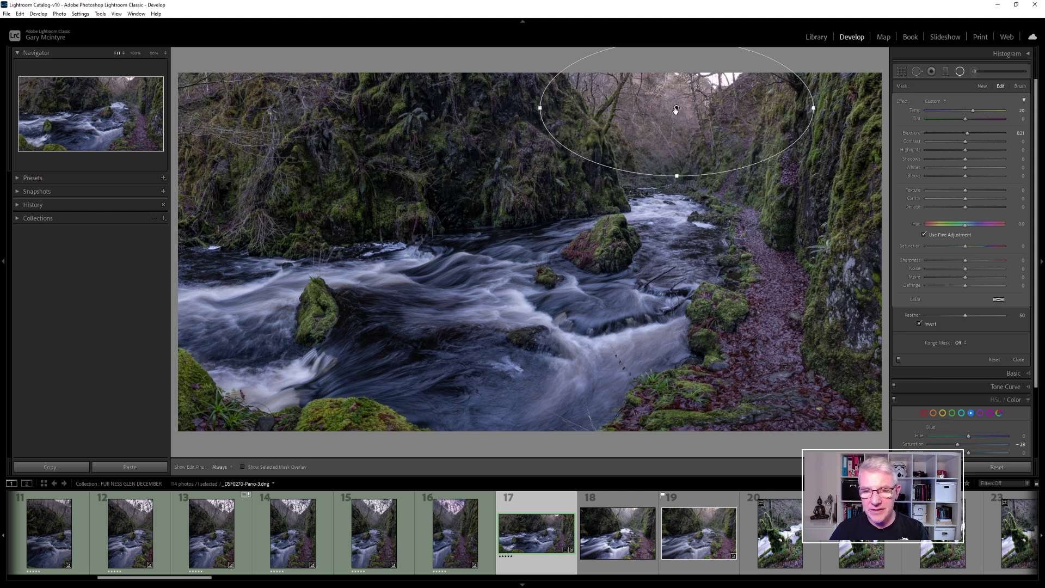
pyautogui.moveTo(676, 109); pyautogui.dragTo(666, 108)
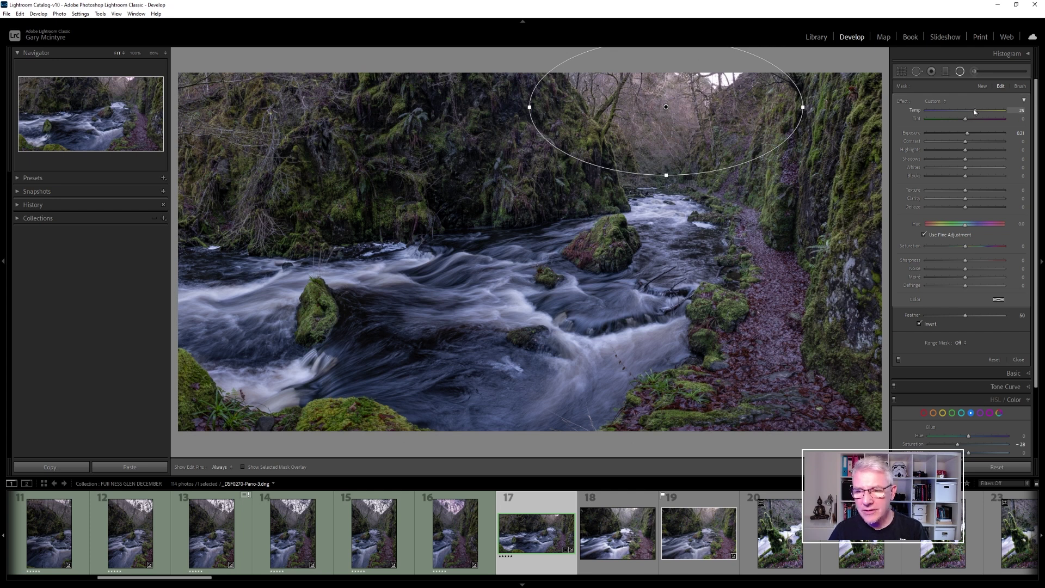
pyautogui.moveTo(975, 112); pyautogui.dragTo(975, 112)
# Lower the crop's upper edge to cut out the bright sky between the cliffs and apply the crop
pyautogui.click(902, 71)
pyautogui.moveTo(535, 86); pyautogui.dragTo(531, 92)
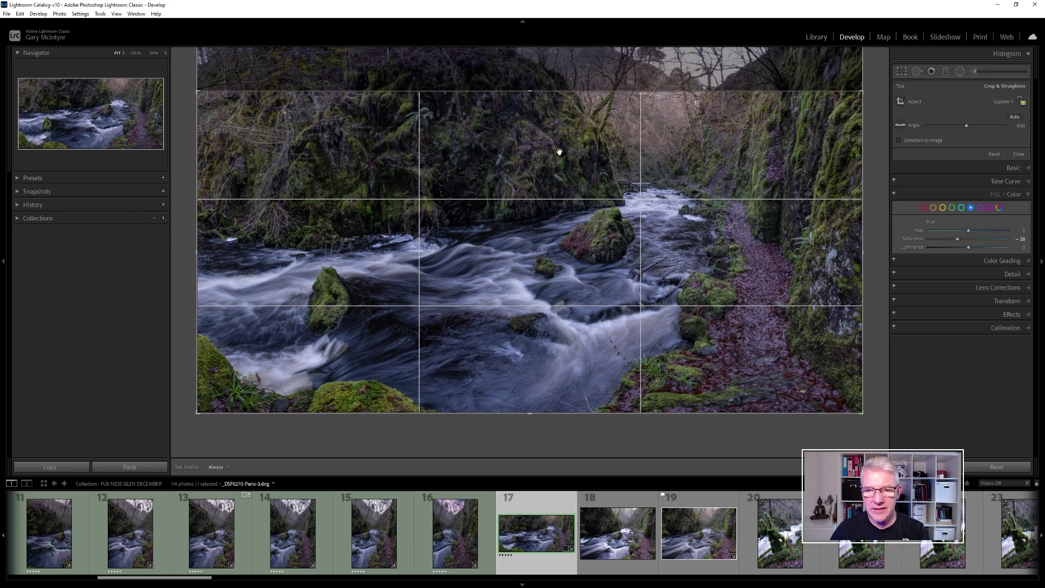
pyautogui.press('Return')
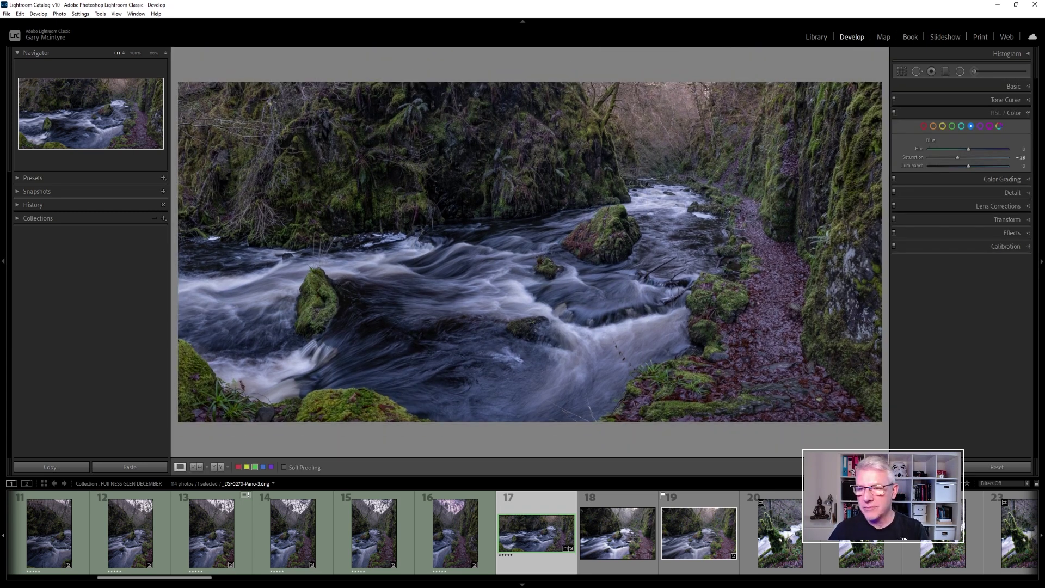
# Reselect the radial filter over the distant trees and raise its Exposure to 0.34
pyautogui.click(960, 71)
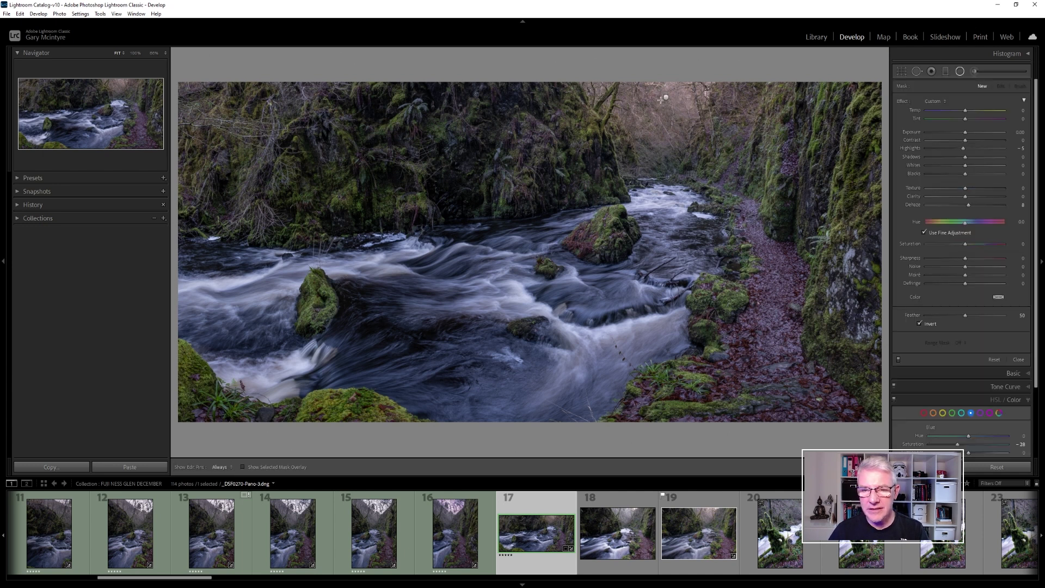
pyautogui.moveTo(667, 98); pyautogui.dragTo(803, 165)
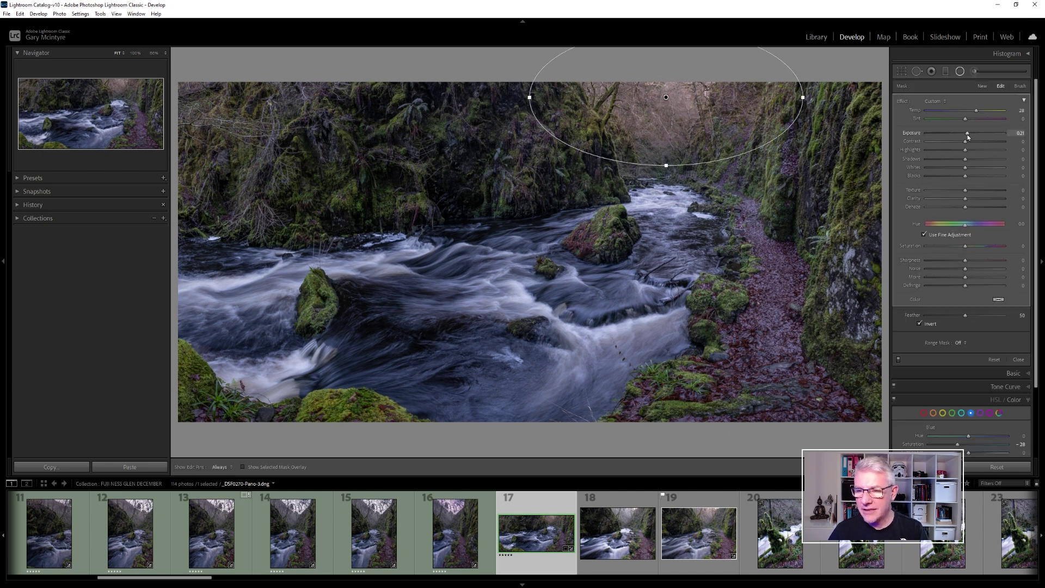
pyautogui.moveTo(968, 135); pyautogui.dragTo(968, 136)
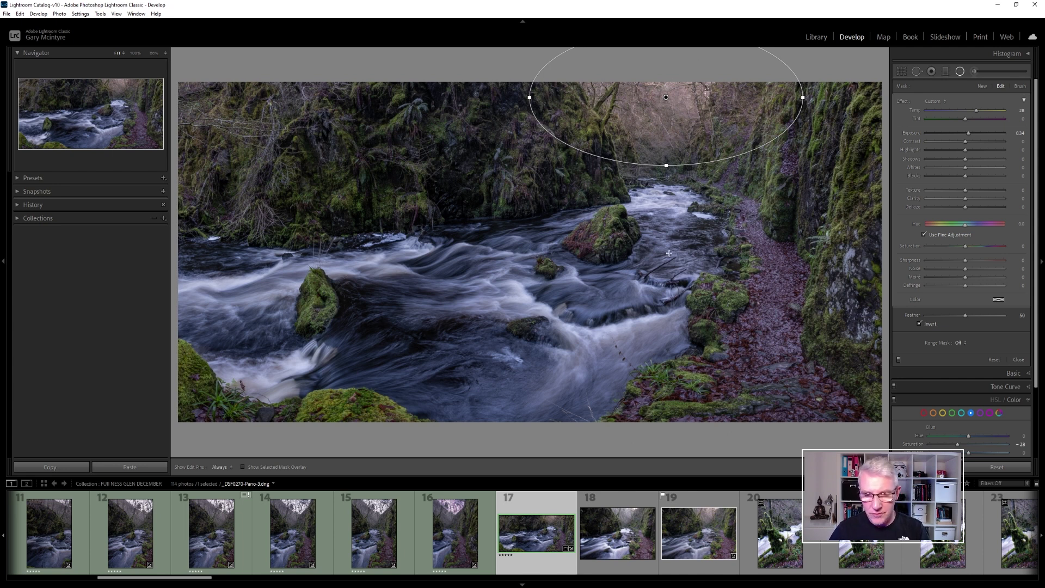
pyautogui.click(960, 71)
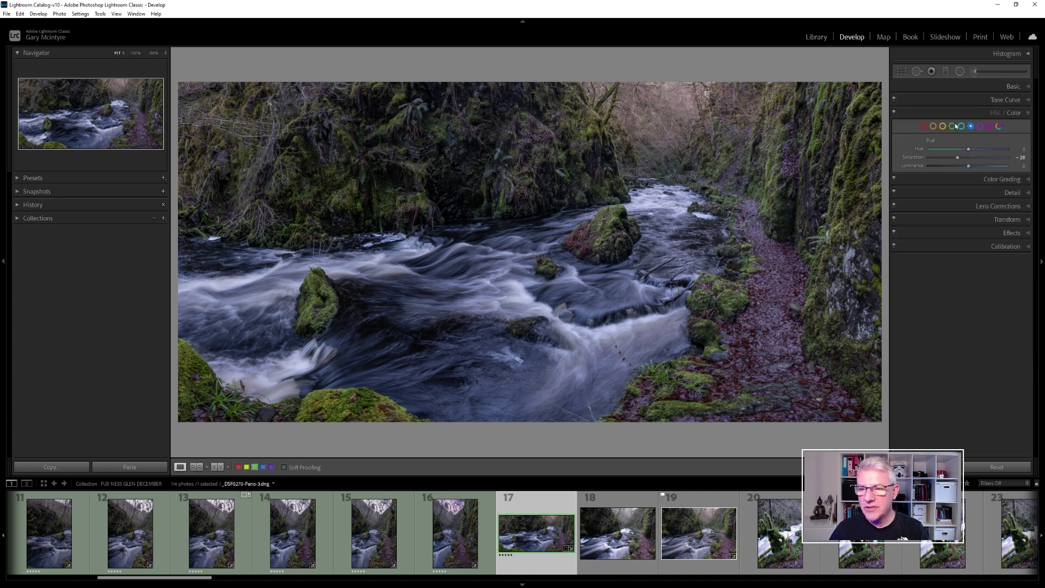
# Send the panorama to Luminar AI and switch to its editing tools instead of the templates
pyautogui.rightClick(551, 195)
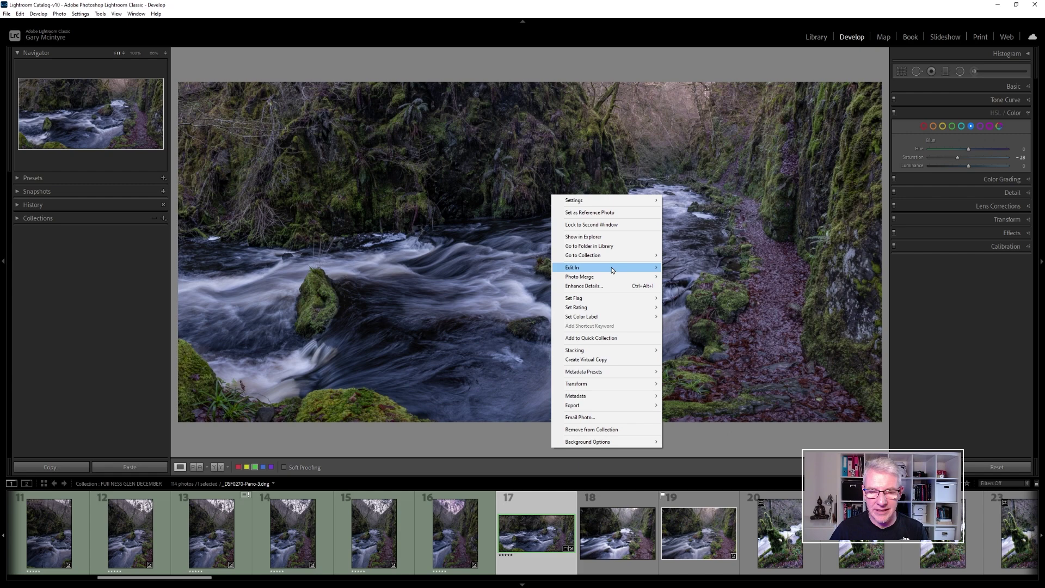
pyautogui.moveTo(614, 270)
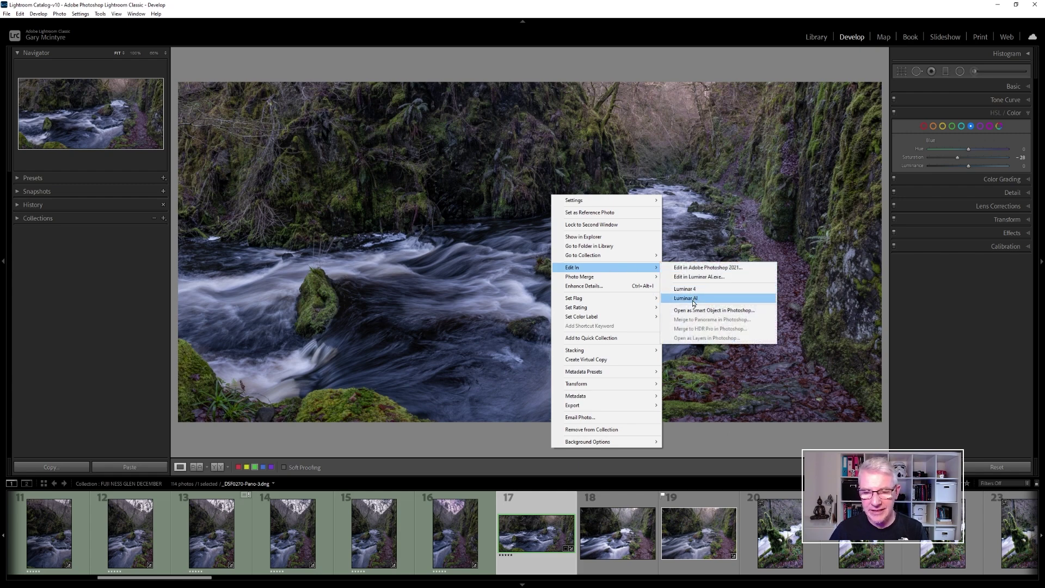
pyautogui.click(687, 298)
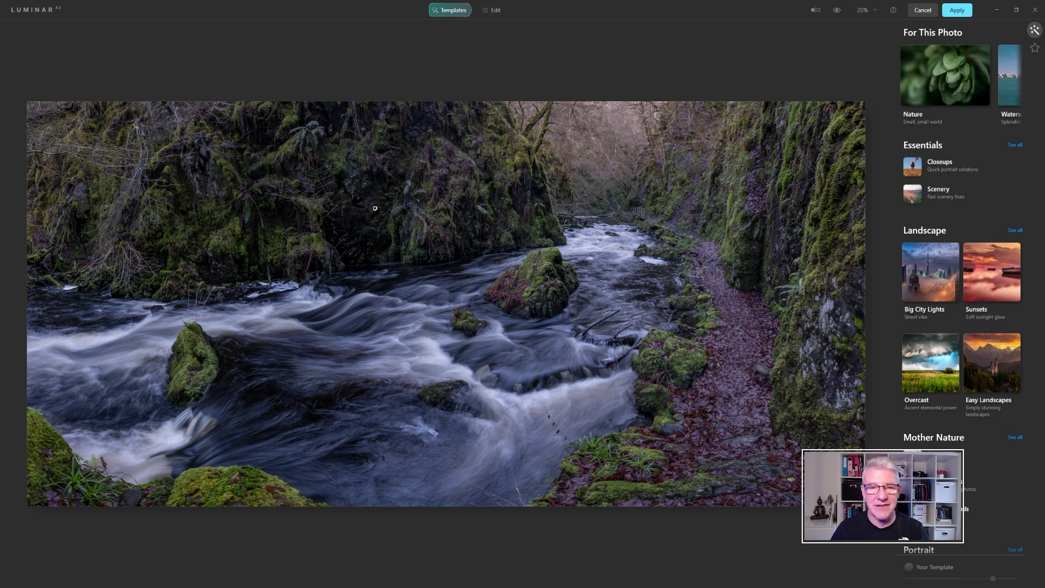
pyautogui.click(493, 10)
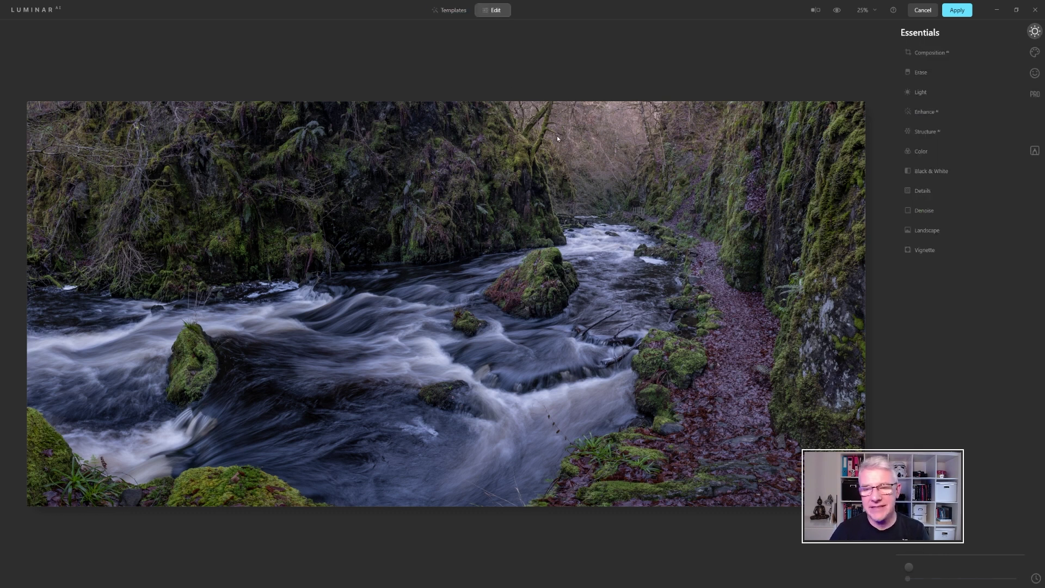
# Set the Enhance AI Accent to 9 and check the image against the original
pyautogui.click(925, 112)
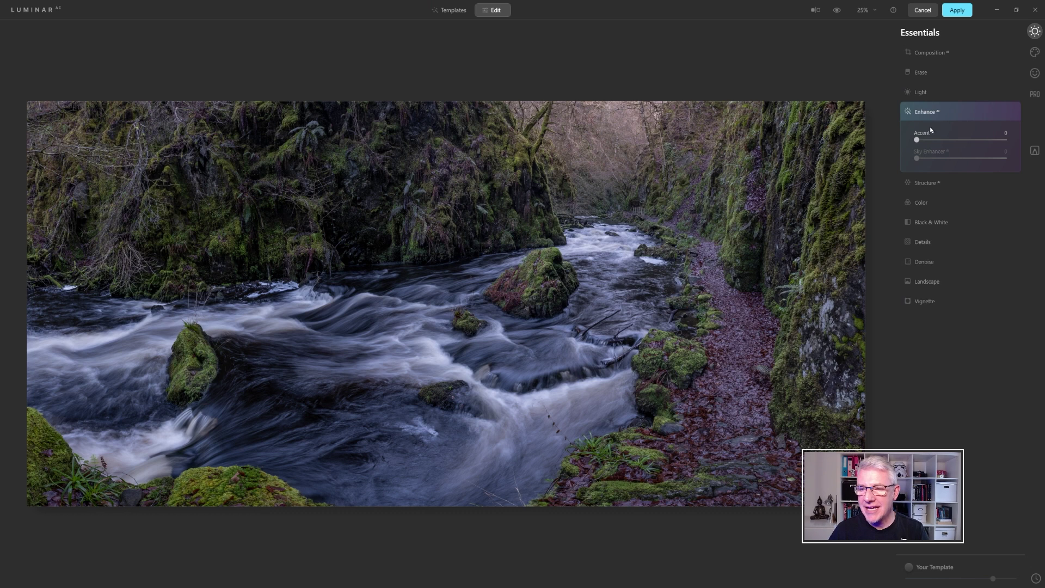
pyautogui.moveTo(919, 142); pyautogui.dragTo(927, 142)
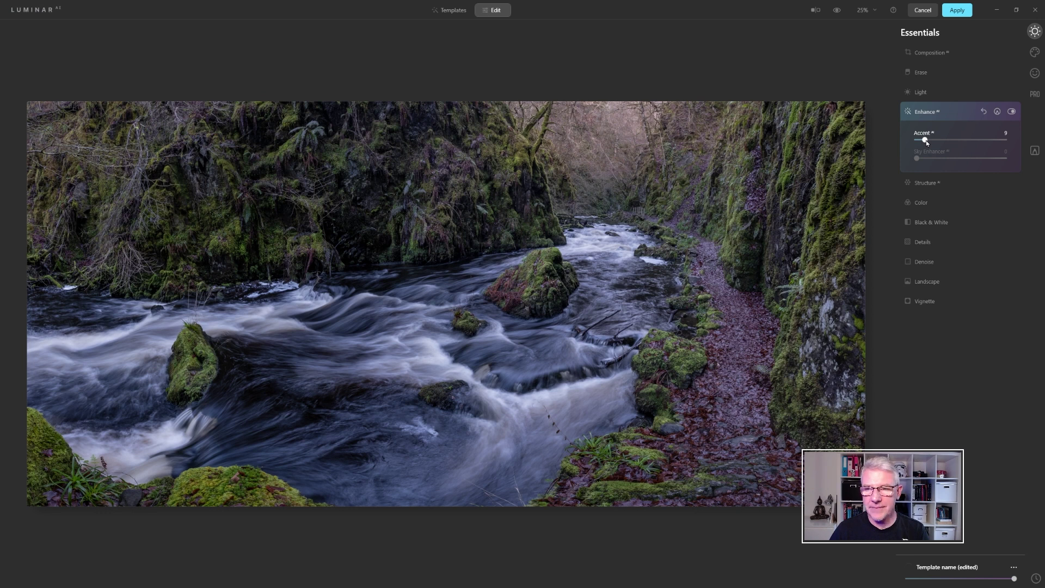
pyautogui.click(837, 10)
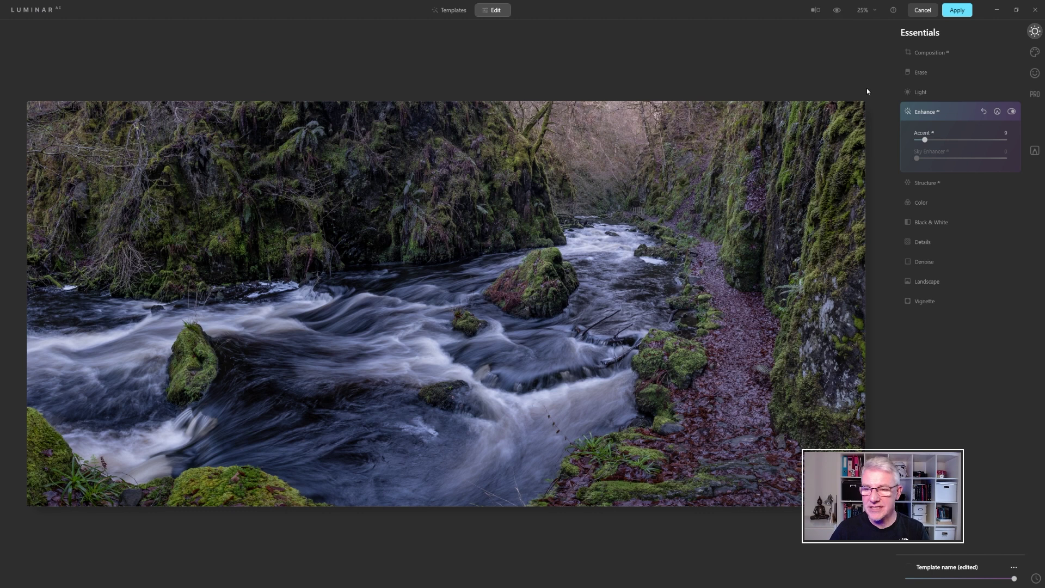
# Set the Structure AI Amount to 6 and compare before and after across the image with the split view
pyautogui.click(928, 183)
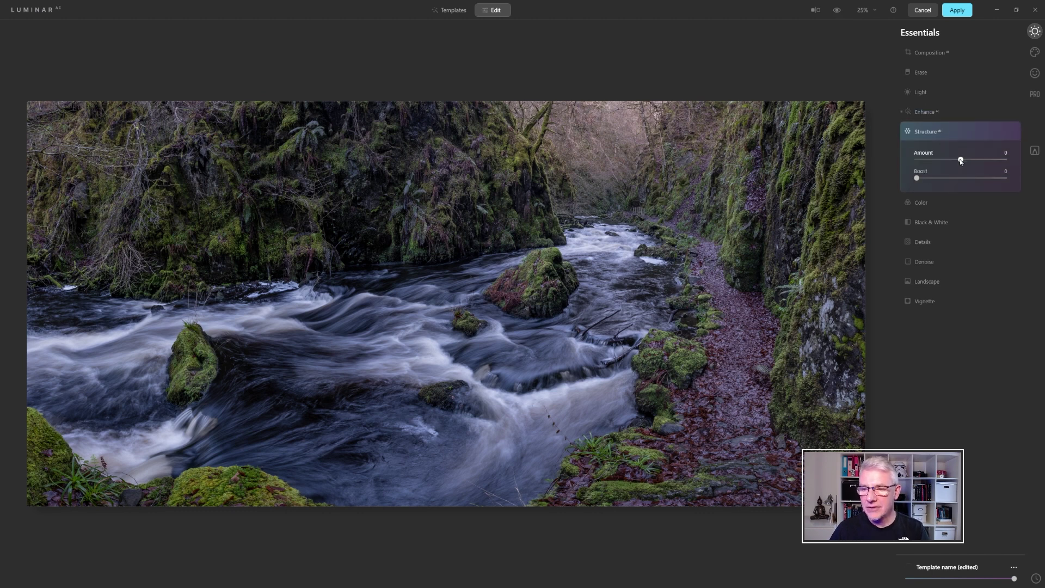
pyautogui.moveTo(961, 161); pyautogui.dragTo(963, 161)
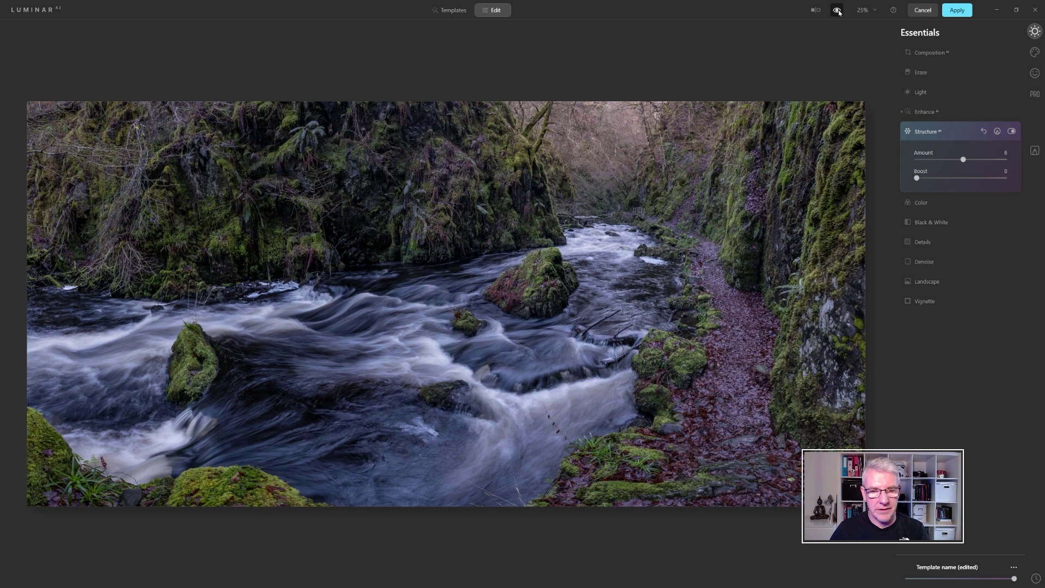
pyautogui.click(814, 11)
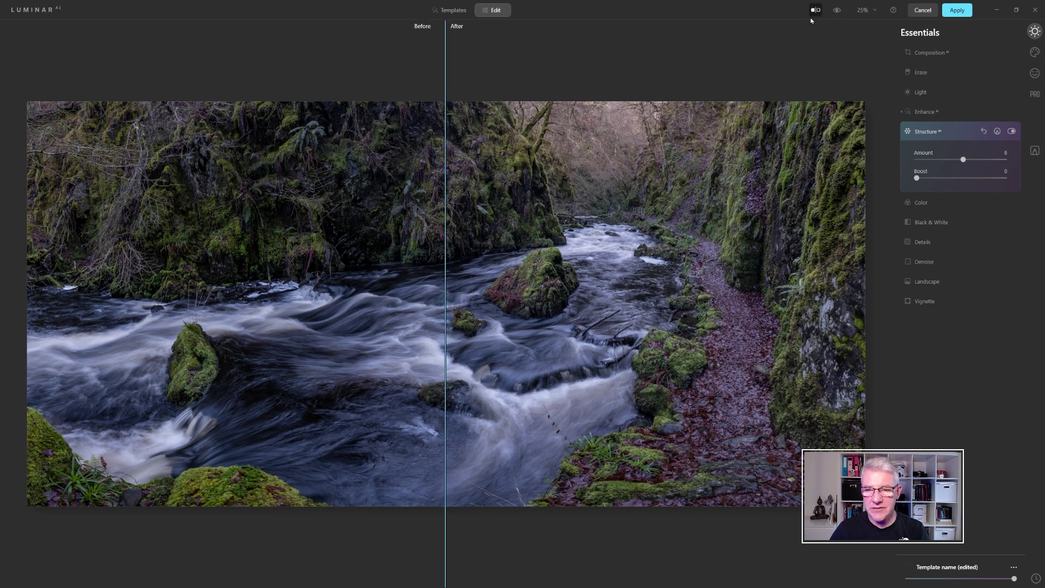
pyautogui.moveTo(444, 275); pyautogui.dragTo(67, 212)
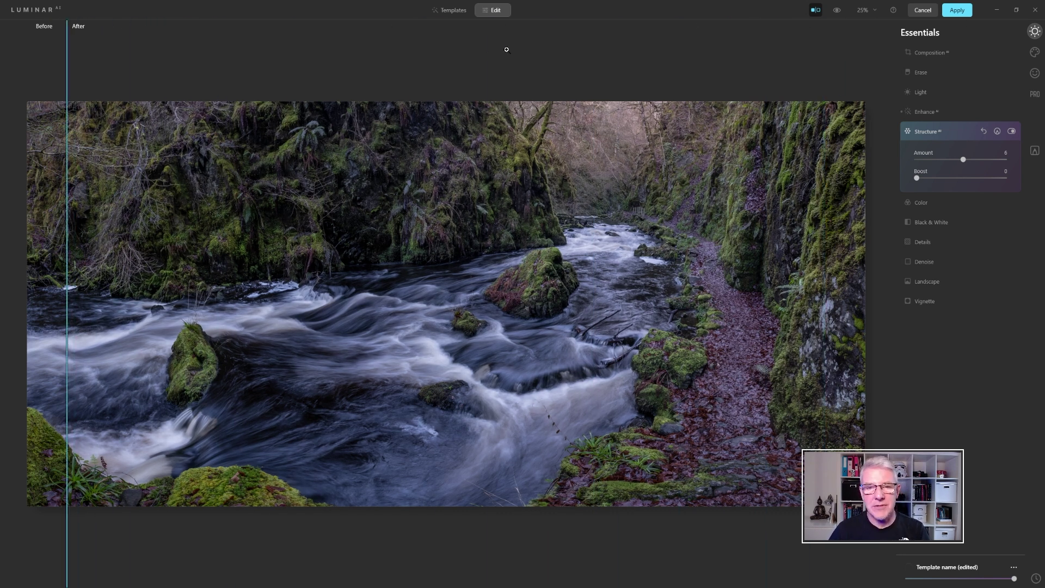
pyautogui.click(816, 10)
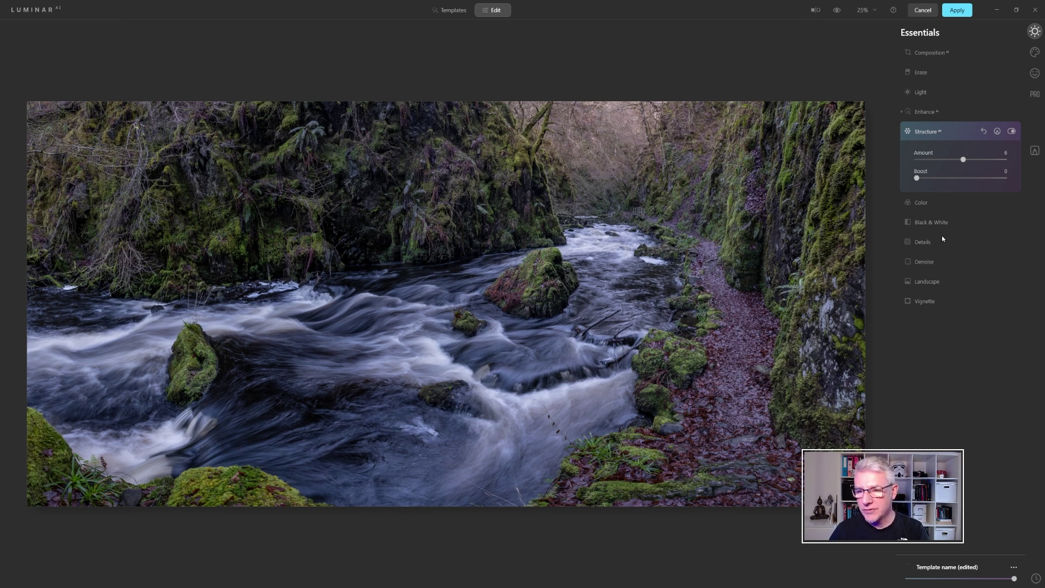
# Add Atmosphere AI fog with Amount 29, Depth 16 and Lightness 81
pyautogui.click(1032, 55)
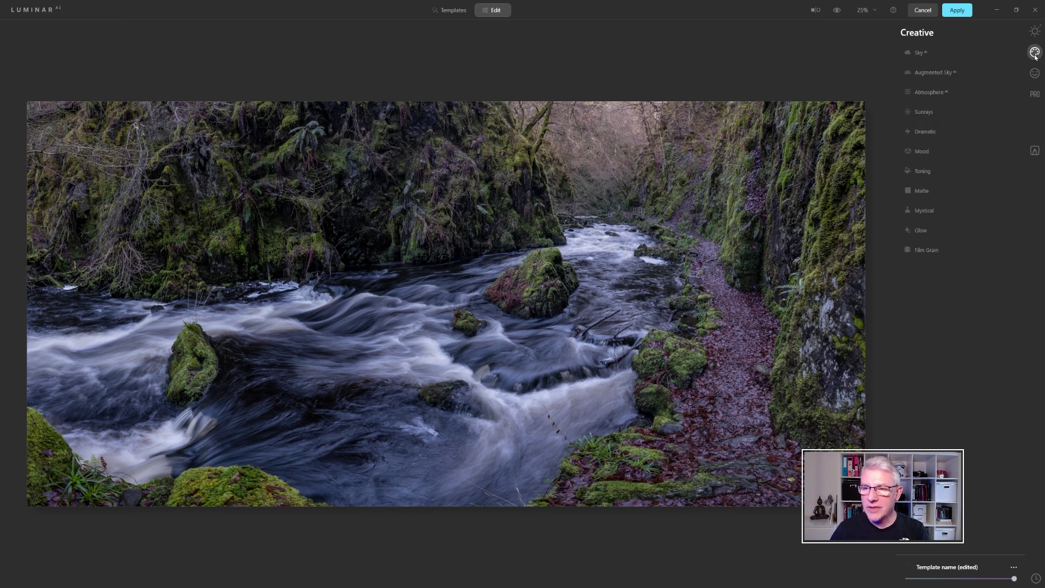
pyautogui.click(937, 93)
pyautogui.moveTo(917, 134); pyautogui.dragTo(931, 156)
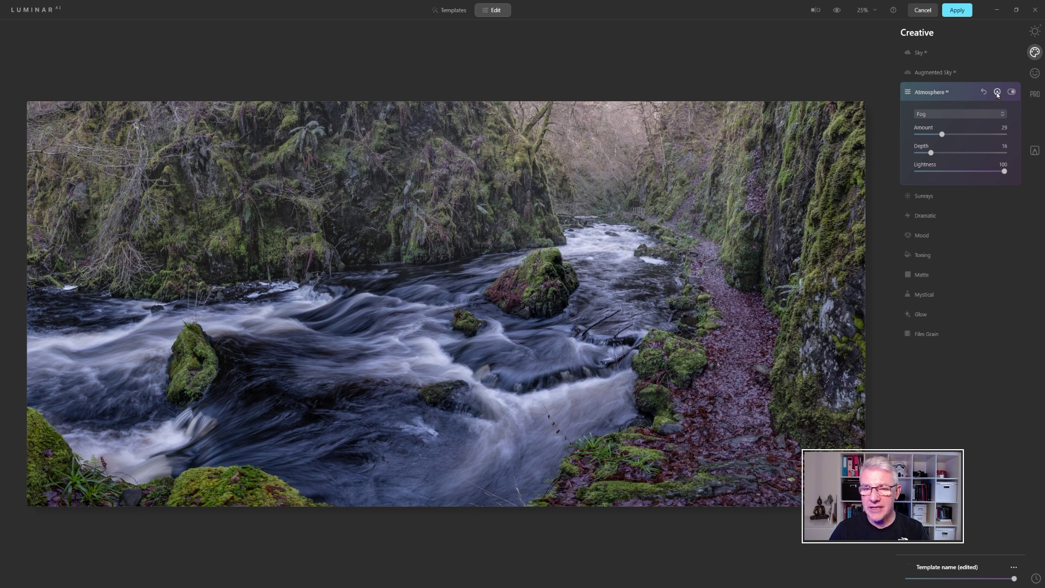
pyautogui.moveTo(1004, 171); pyautogui.dragTo(988, 172)
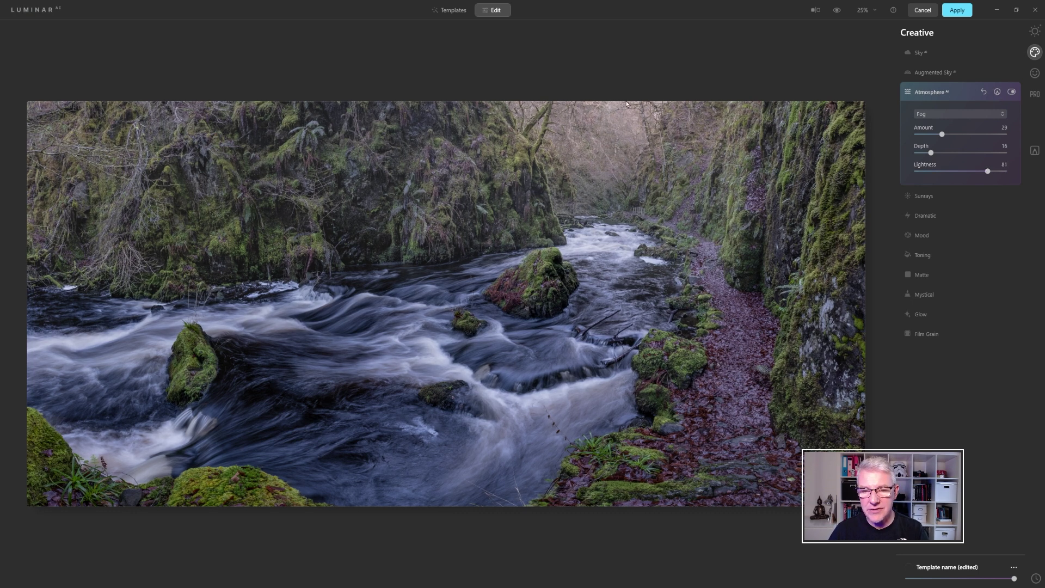
# Paint a mask limiting the fog to the distant trees between the cliffs, using a brush of radius 100 and opacity 50
pyautogui.click(996, 93)
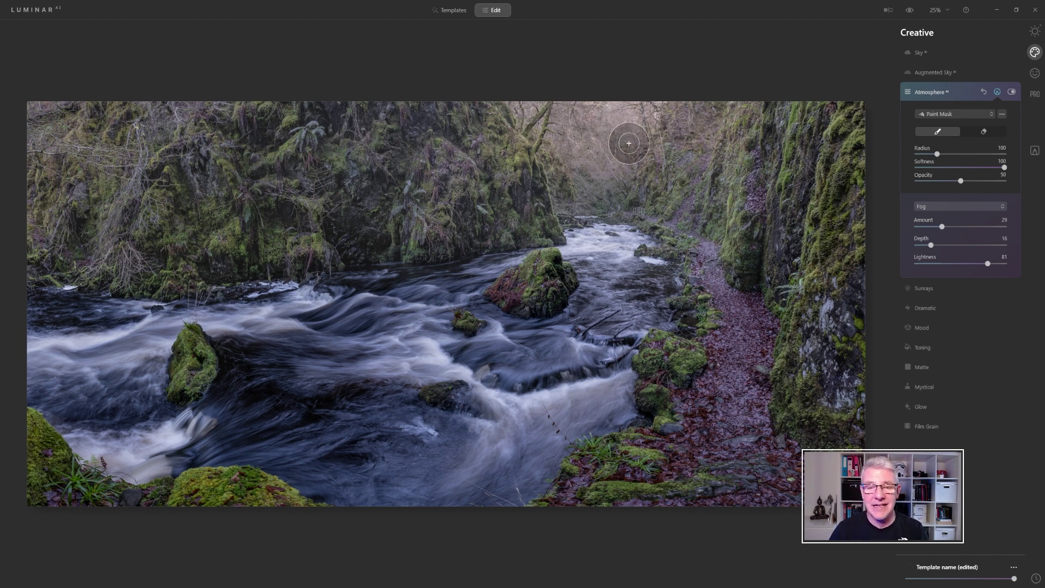
pyautogui.moveTo(588, 104)
pyautogui.mouseDown()
pyautogui.moveTo(591, 161)
pyautogui.moveTo(613, 120)
pyautogui.moveTo(596, 164)
pyautogui.moveTo(630, 111)
pyautogui.moveTo(602, 174)
pyautogui.moveTo(645, 98)
pyautogui.moveTo(608, 128)
pyautogui.moveTo(573, 124)
pyautogui.moveTo(573, 107)
pyautogui.moveTo(568, 128)
pyautogui.moveTo(592, 182)
pyautogui.moveTo(602, 151)
pyautogui.moveTo(574, 101)
pyautogui.moveTo(583, 149)
pyautogui.mouseUp()
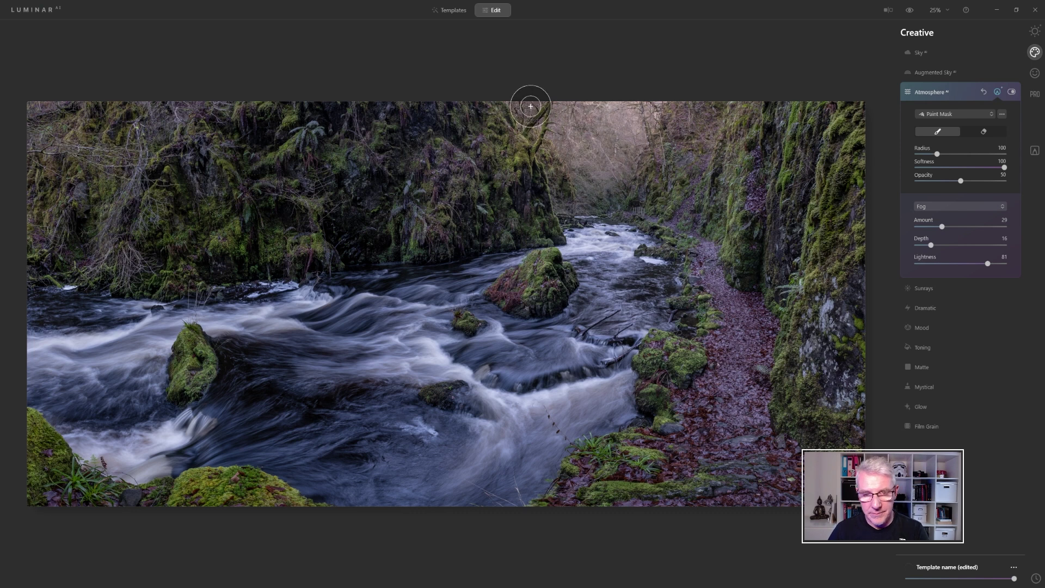
# Extend the fog mask around the trees on the cliff's edge with a radius 40 brush, and compare with the original
pyautogui.press('[')
pyautogui.press('[')
pyautogui.press('[')
pyautogui.press('[')
pyautogui.press('[')
pyautogui.press('[')
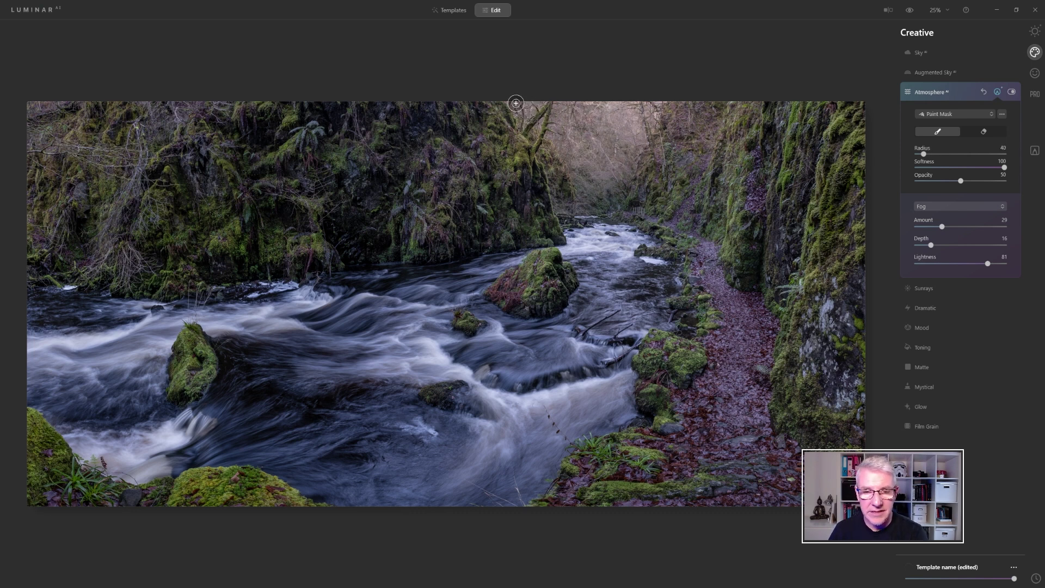
pyautogui.moveTo(516, 105)
pyautogui.mouseDown()
pyautogui.moveTo(520, 117)
pyautogui.moveTo(536, 104)
pyautogui.moveTo(521, 119)
pyautogui.moveTo(539, 98)
pyautogui.moveTo(508, 96)
pyautogui.mouseUp()
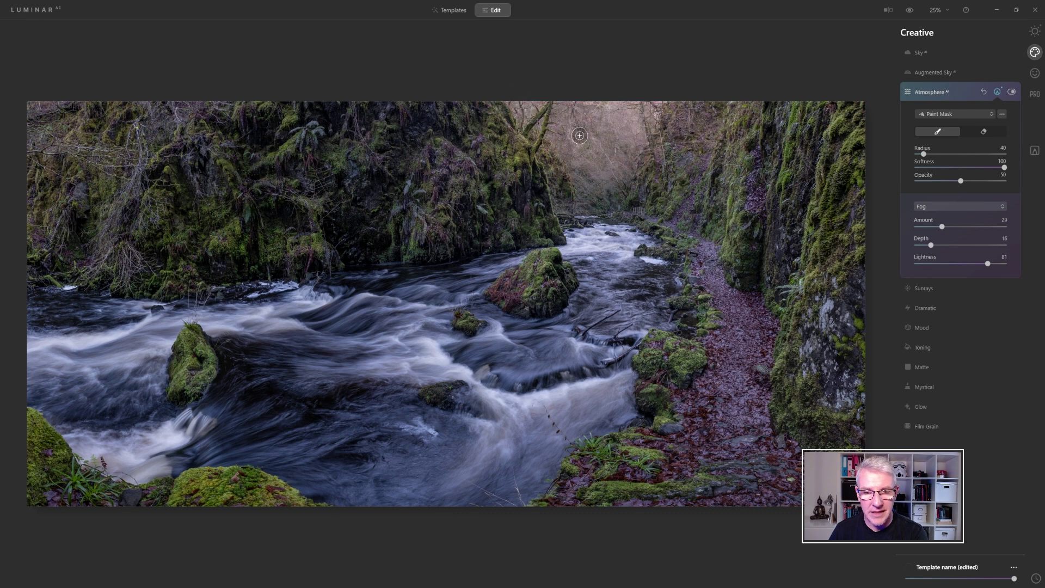
pyautogui.moveTo(535, 128); pyautogui.dragTo(540, 123)
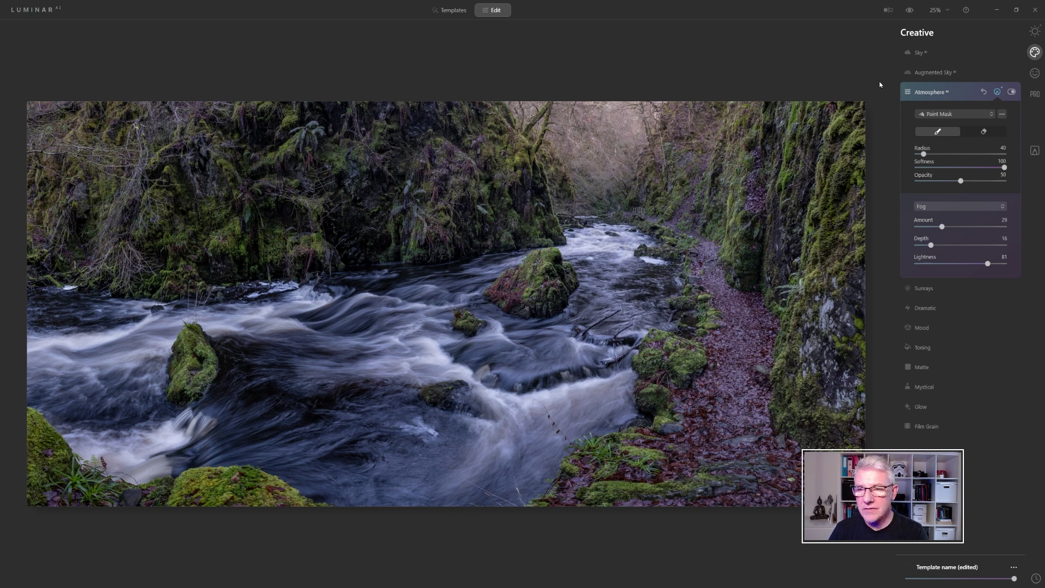
pyautogui.click(998, 92)
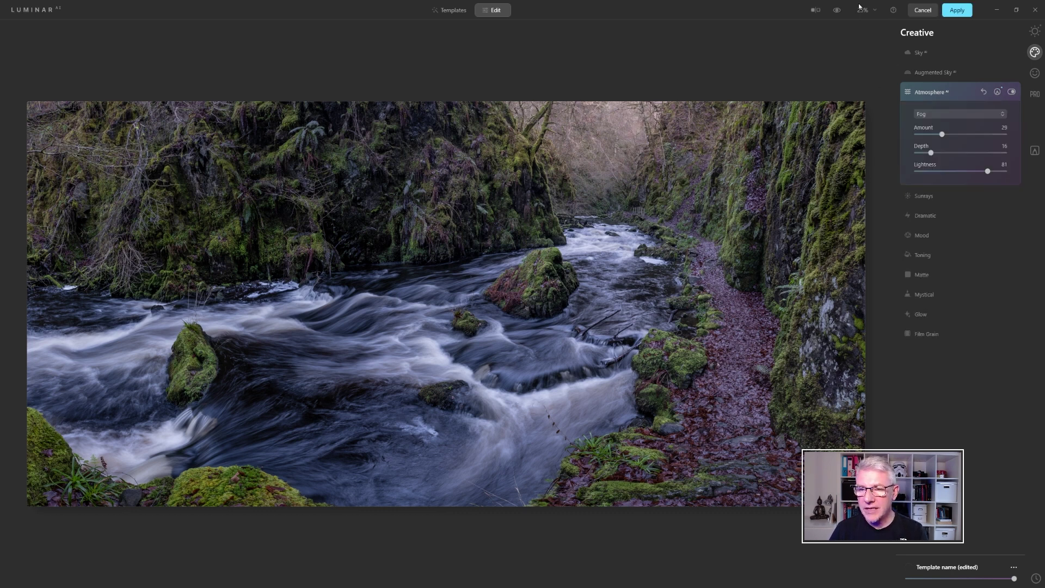
pyautogui.click(838, 10)
pyautogui.click(838, 10)
pyautogui.click(838, 10)
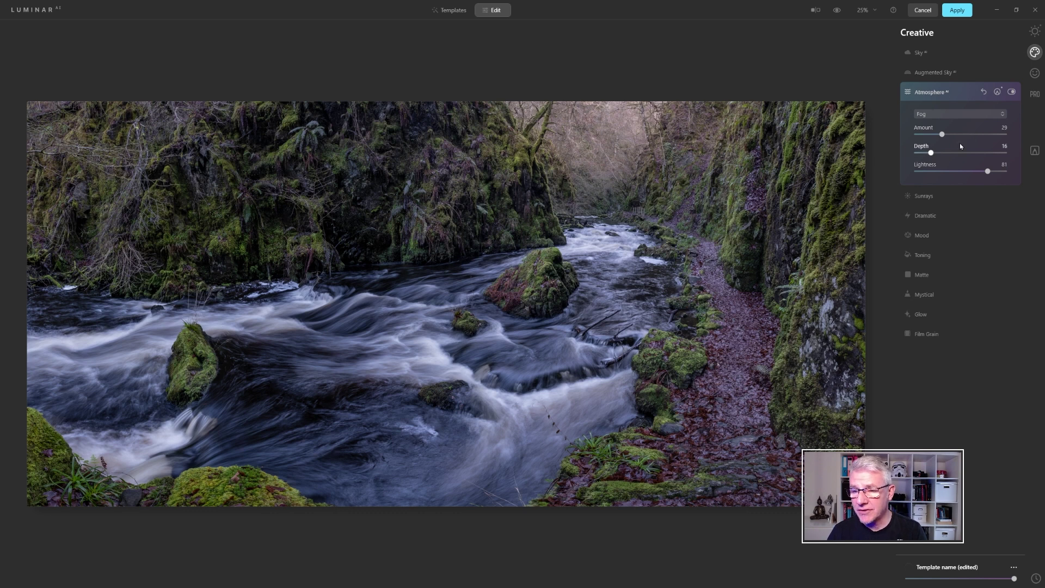
# Paint more of the fog mask over the trees overhanging the cliff's edge beside the gorge opening with the radius 40 brush
pyautogui.click(997, 92)
pyautogui.moveTo(633, 111); pyautogui.dragTo(529, 109)
pyautogui.moveTo(531, 108)
pyautogui.mouseDown()
pyautogui.moveTo(539, 106)
pyautogui.moveTo(528, 119)
pyautogui.moveTo(566, 104)
pyautogui.moveTo(559, 135)
pyautogui.moveTo(574, 142)
pyautogui.moveTo(585, 178)
pyautogui.moveTo(607, 174)
pyautogui.moveTo(645, 117)
pyautogui.moveTo(596, 176)
pyautogui.moveTo(575, 163)
pyautogui.moveTo(592, 179)
pyautogui.moveTo(659, 101)
pyautogui.moveTo(618, 150)
pyautogui.mouseUp()
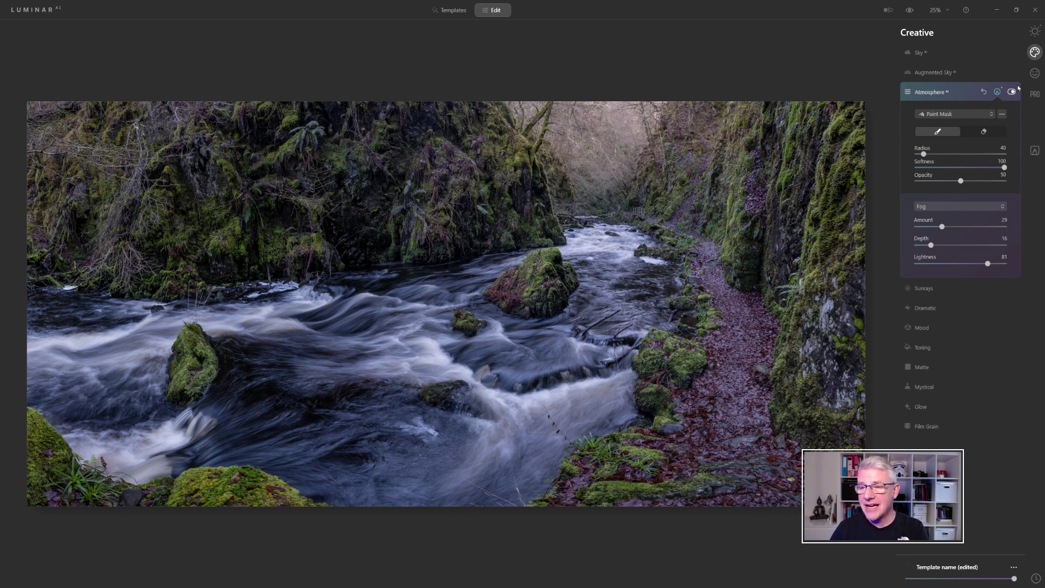
# Try a Structure AI Amount of -57, and reset the Amount to 0
pyautogui.click(1035, 32)
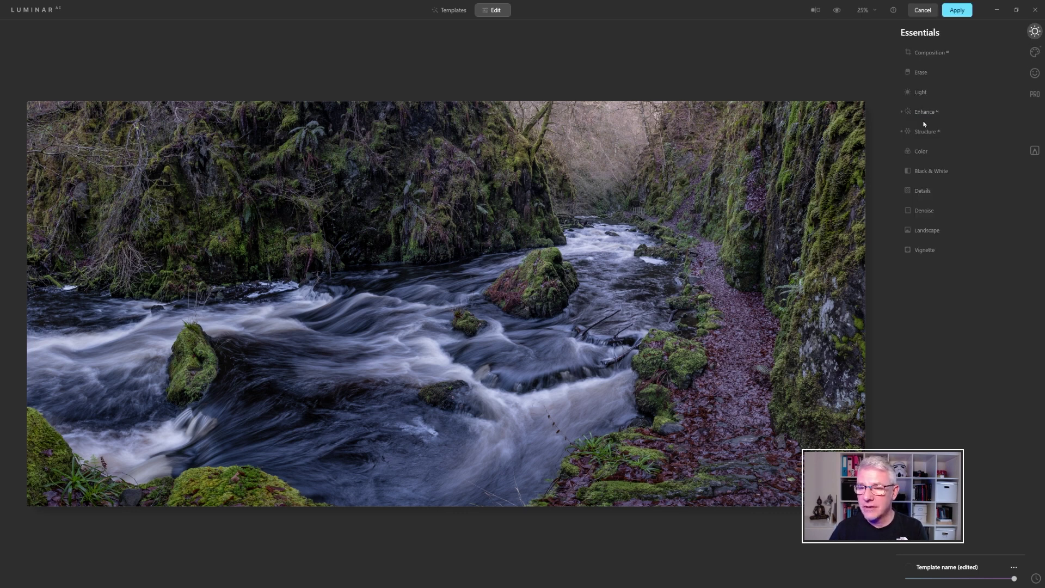
pyautogui.click(926, 131)
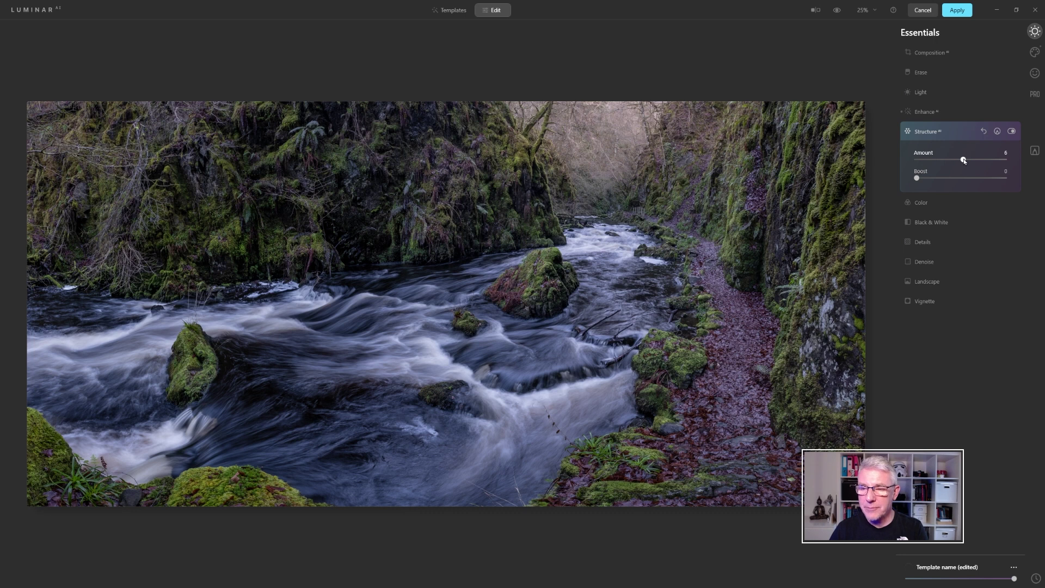
pyautogui.moveTo(964, 161); pyautogui.dragTo(937, 162)
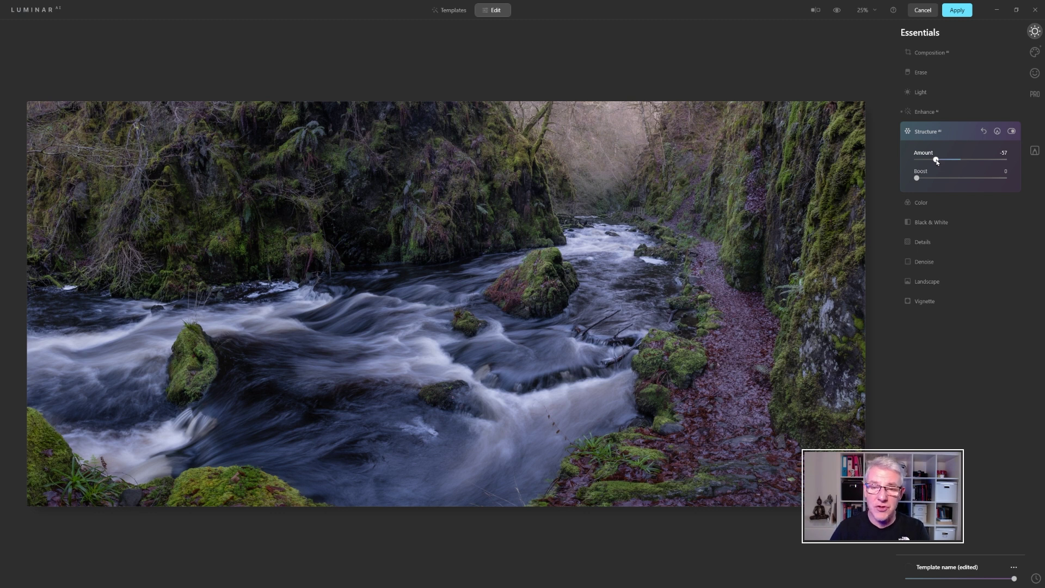
pyautogui.doubleClick(937, 160)
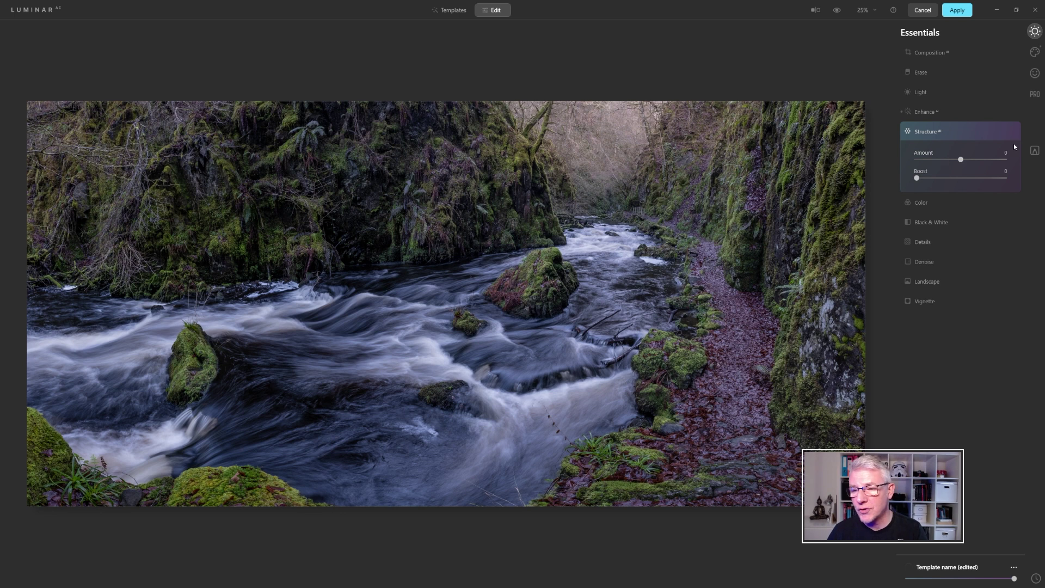
# Add the Mystical effect with an Amount of 13, and compare the image with and without it
pyautogui.click(1035, 52)
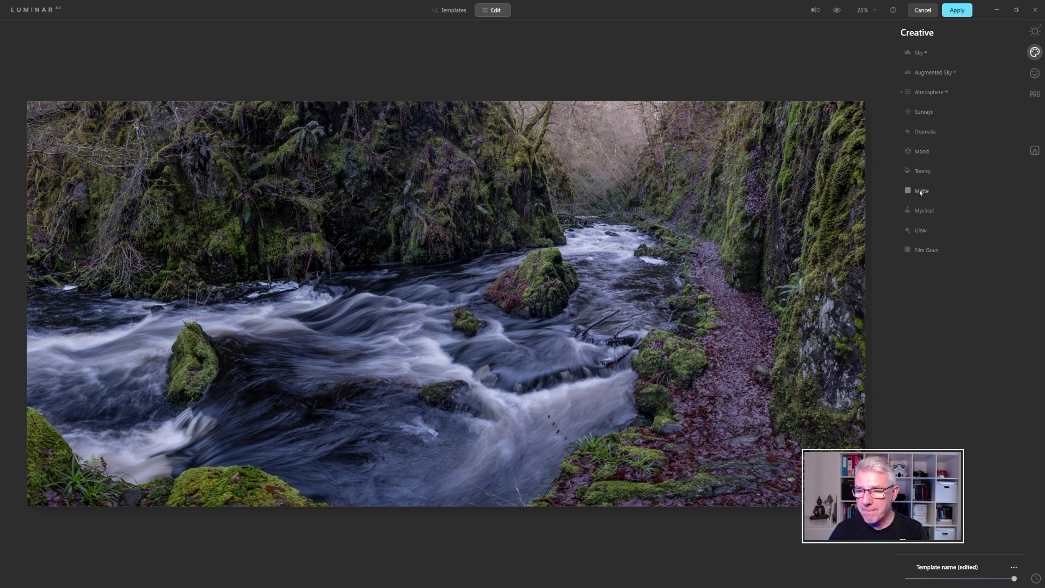
pyautogui.click(924, 211)
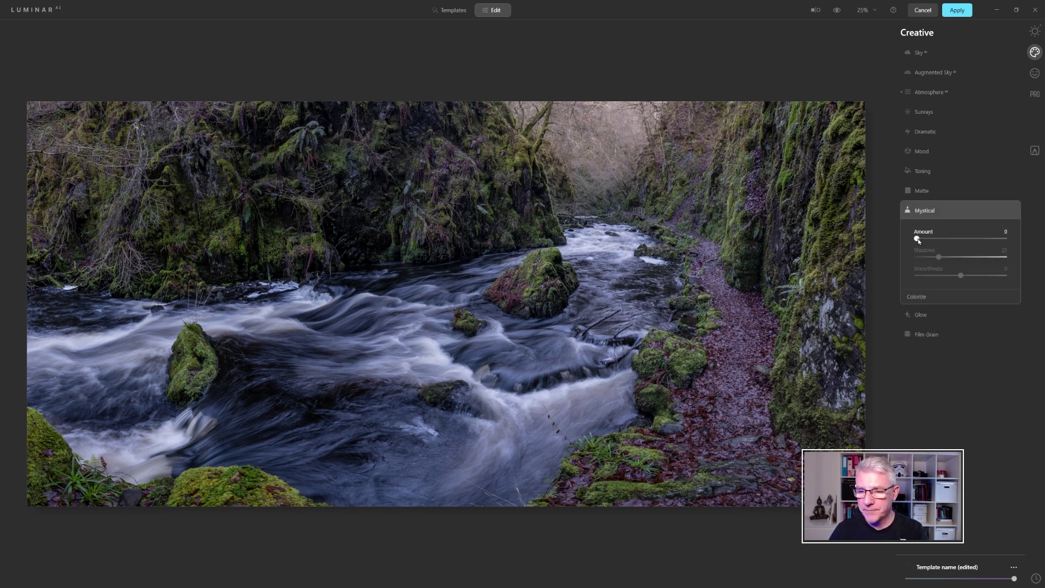
pyautogui.moveTo(918, 240); pyautogui.dragTo(930, 242)
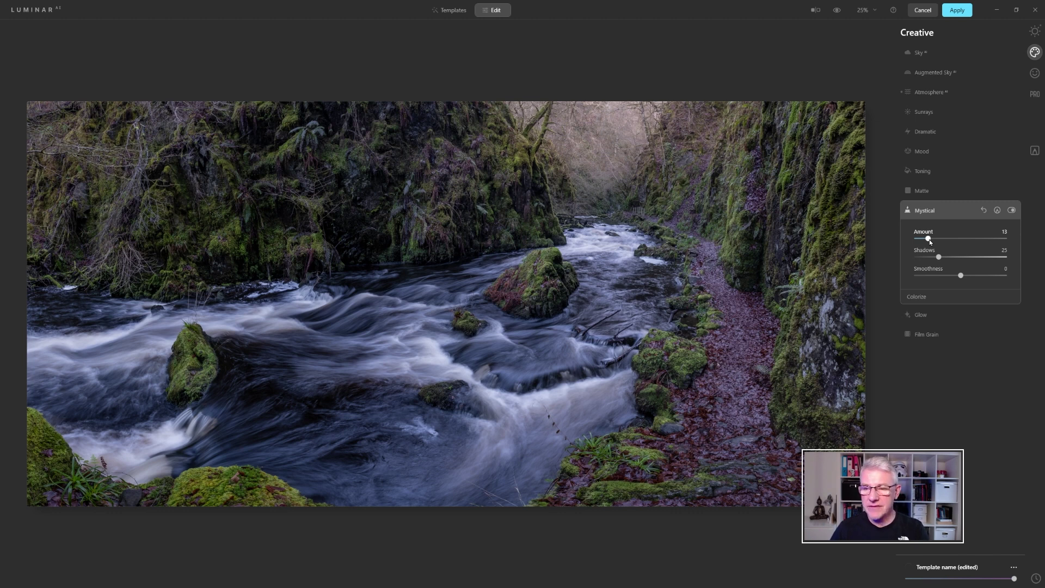
pyautogui.click(1011, 211)
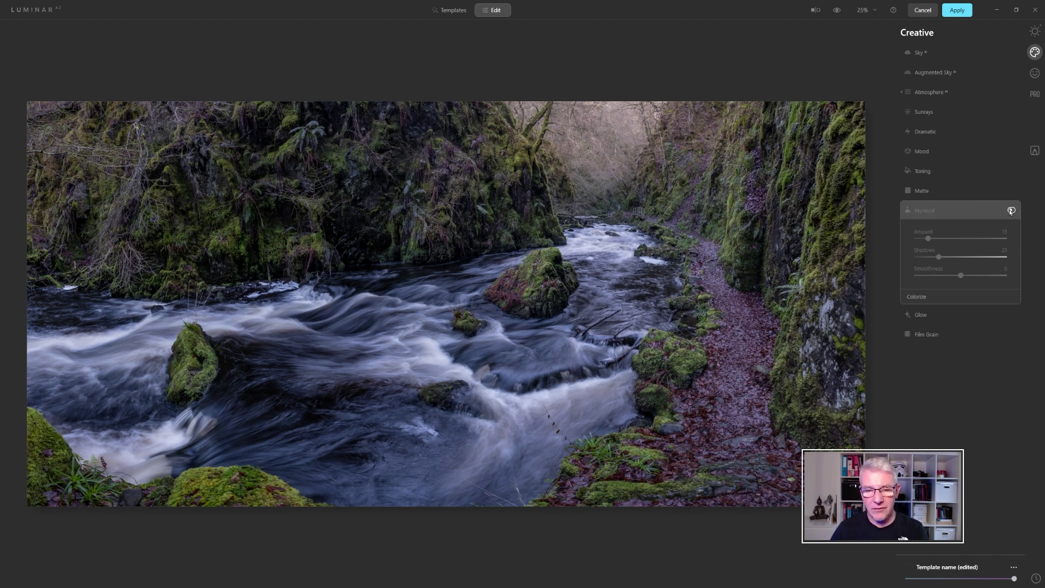
pyautogui.click(1012, 211)
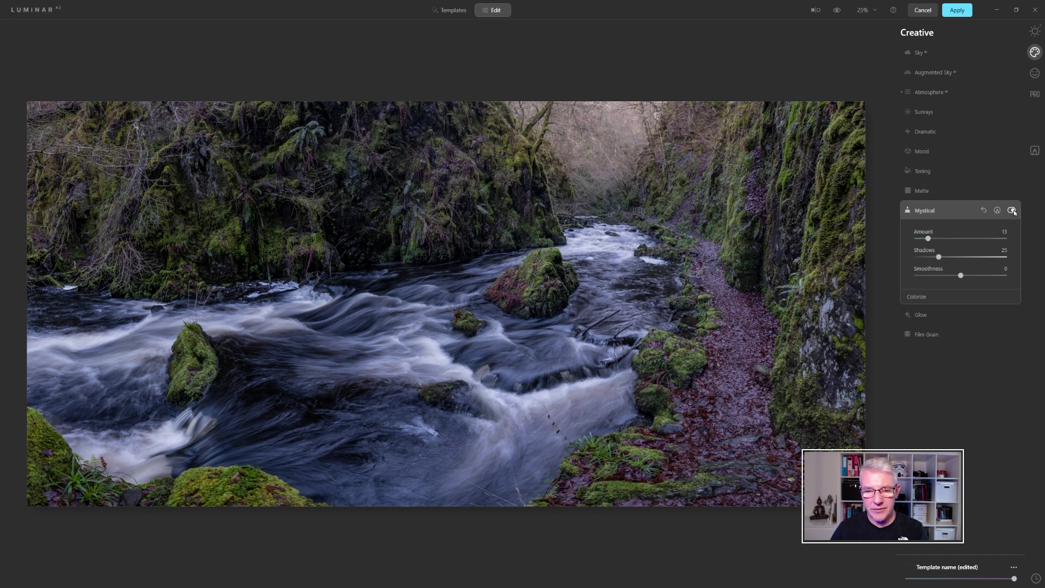
pyautogui.click(931, 212)
# Add an Orton Effect glow with an Amount of 8, and apply the edits to return to Lightroom Classic
pyautogui.click(922, 231)
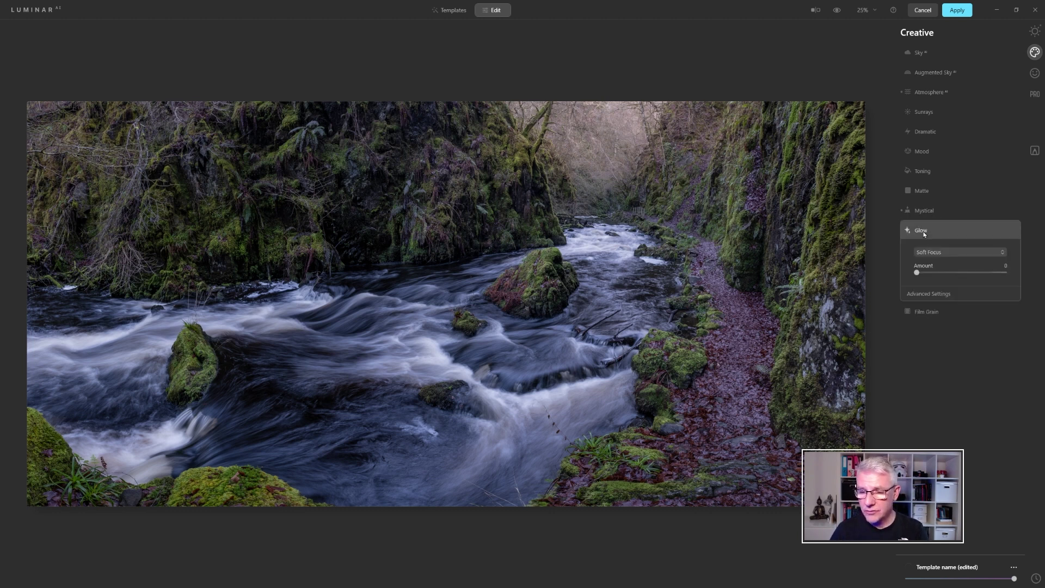
pyautogui.click(987, 252)
pyautogui.click(965, 298)
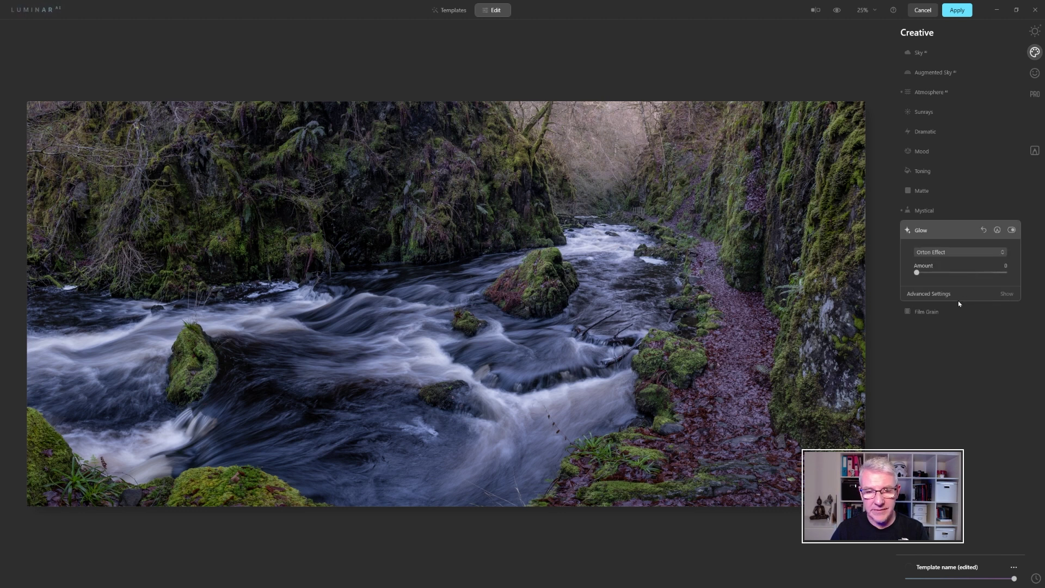
pyautogui.moveTo(919, 275); pyautogui.dragTo(924, 275)
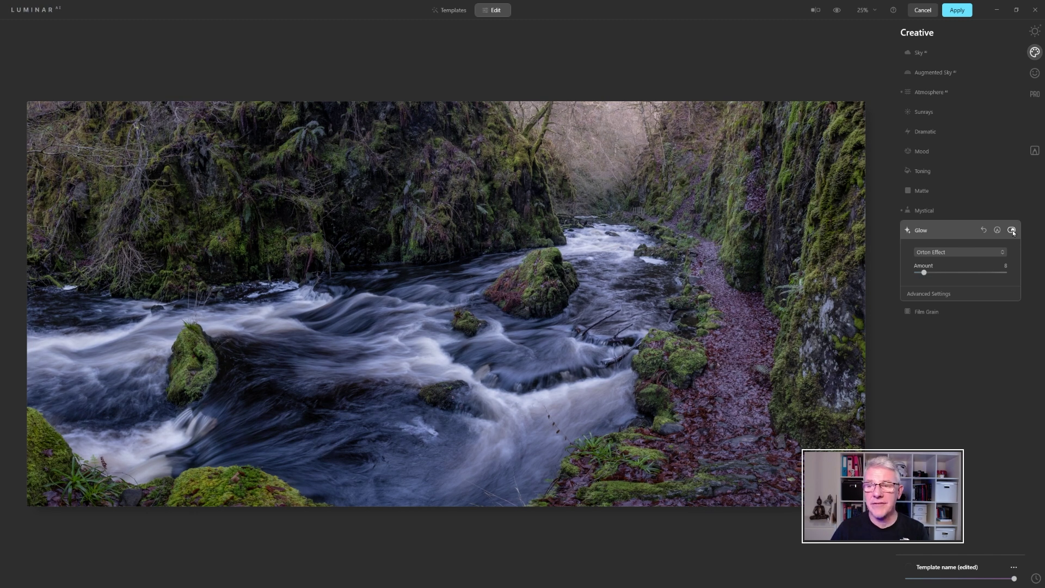
pyautogui.click(955, 11)
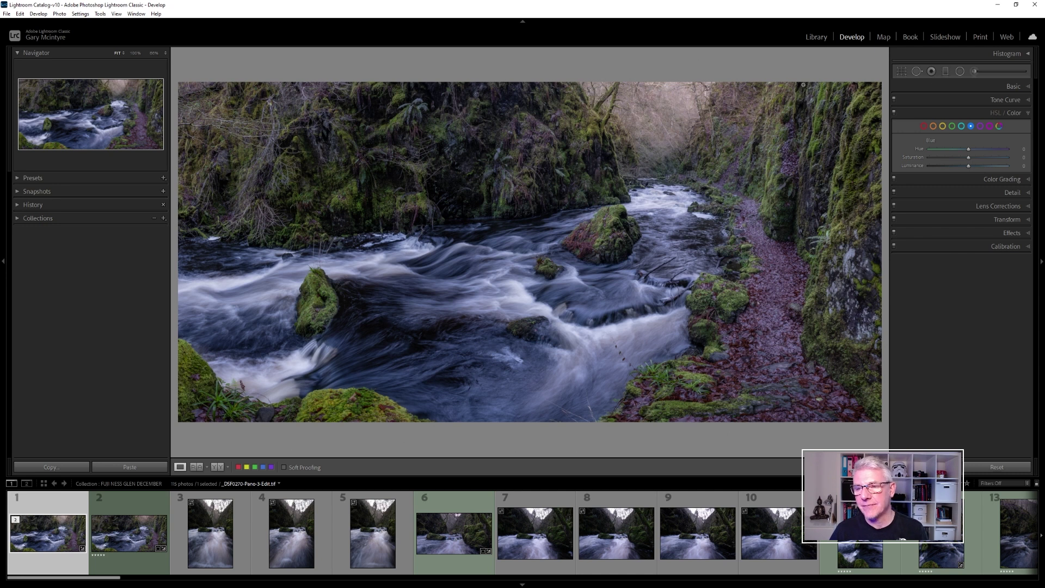
# Place a radial filter over the distant trees between the cliffs and set its Temp to 6
pyautogui.click(961, 73)
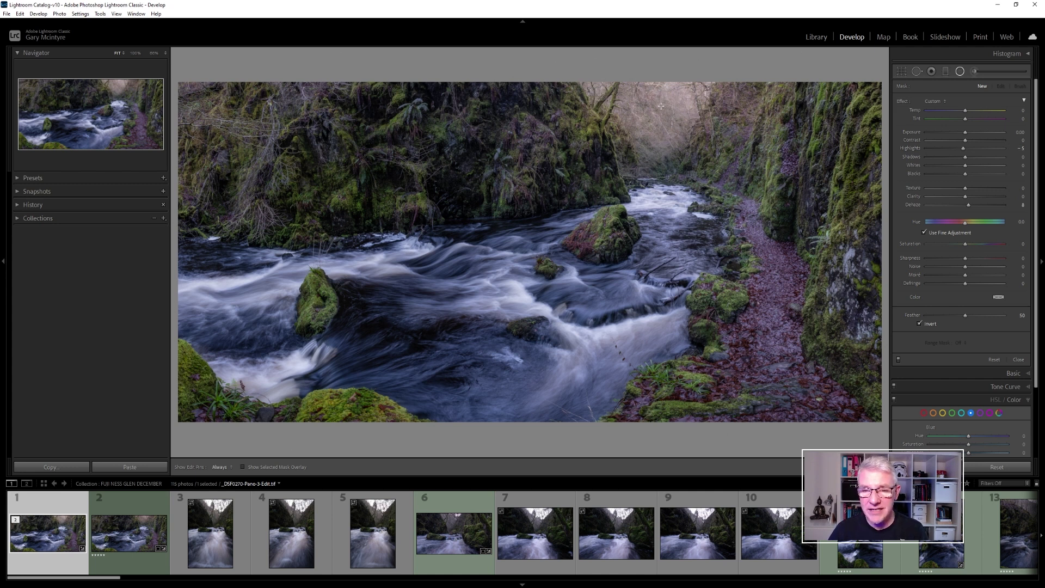
pyautogui.moveTo(656, 110); pyautogui.dragTo(752, 154)
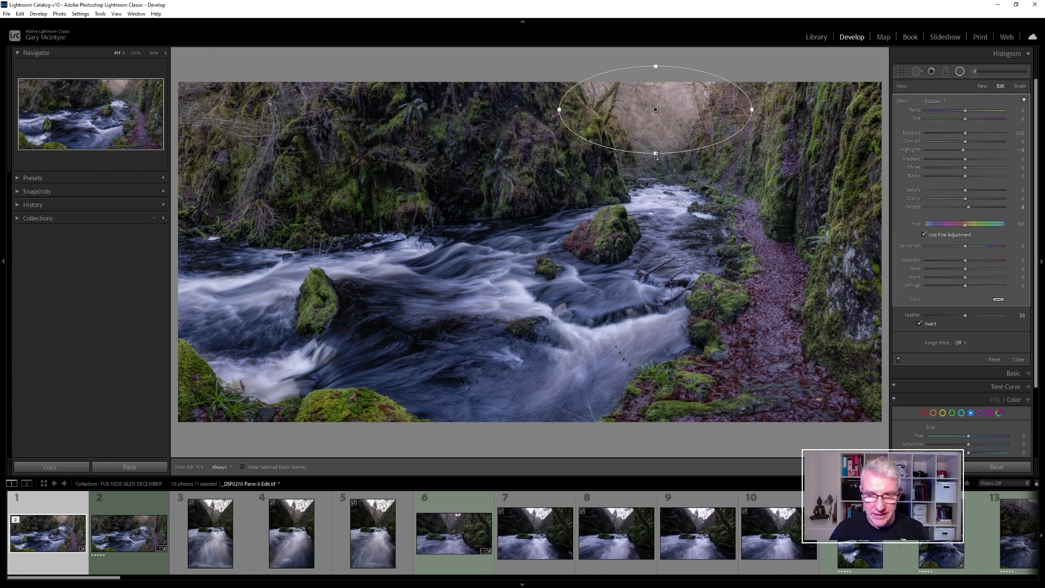
pyautogui.moveTo(655, 153); pyautogui.dragTo(655, 171)
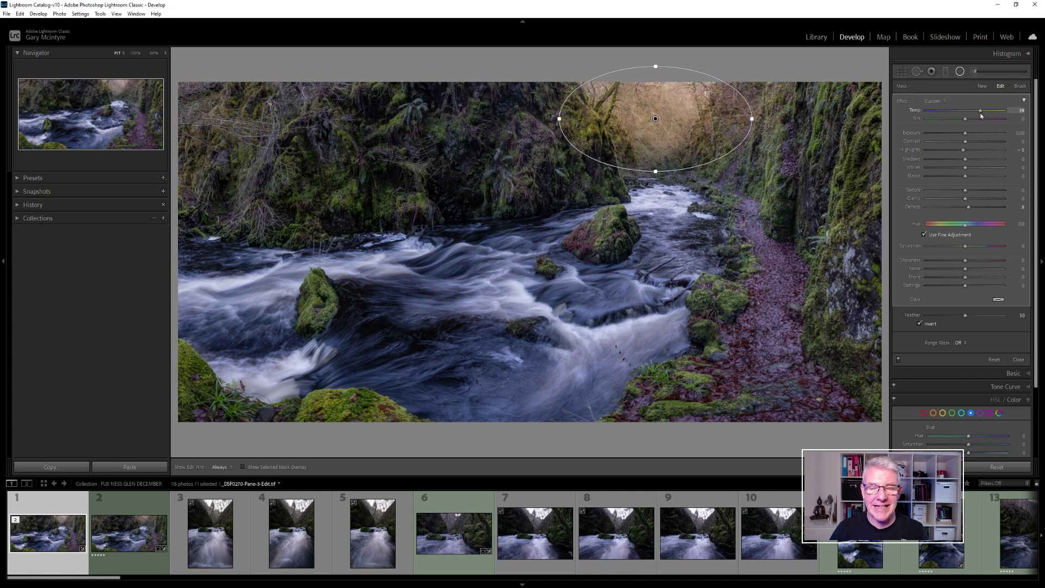
pyautogui.moveTo(980, 112); pyautogui.dragTo(977, 115)
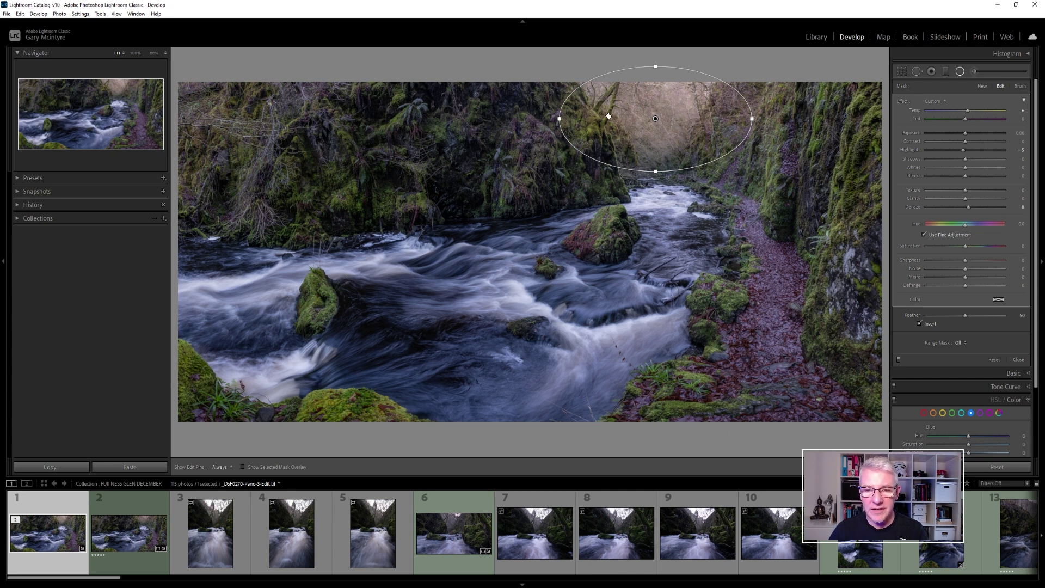
# Erase the radial mask from the cliffs on both sides of the gorge, using the overlay, Auto Mask and a Flow of 100
pyautogui.click(1020, 86)
pyautogui.click(998, 312)
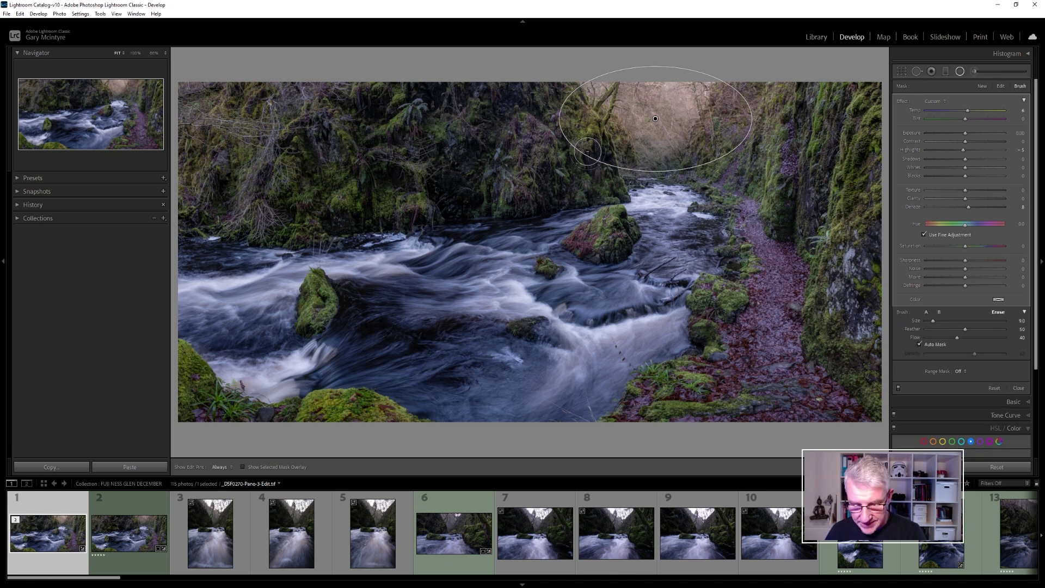
pyautogui.press('o')
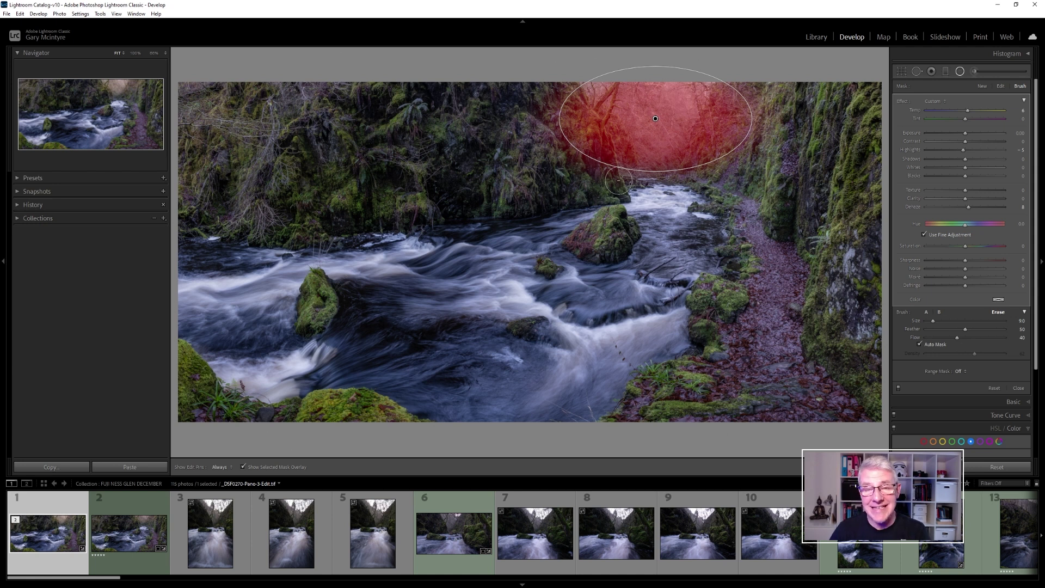
pyautogui.press('h')
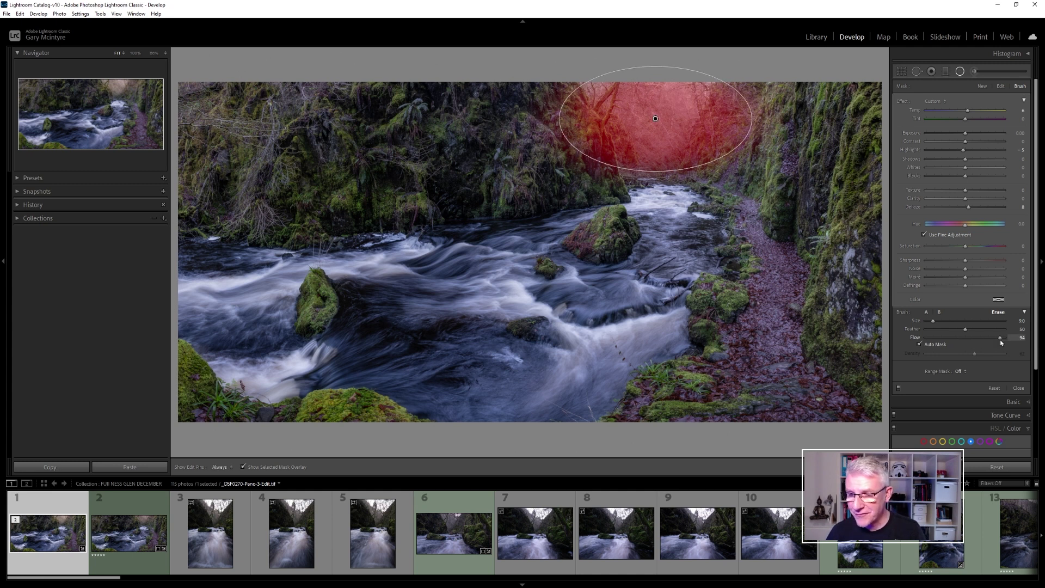
pyautogui.press('h')
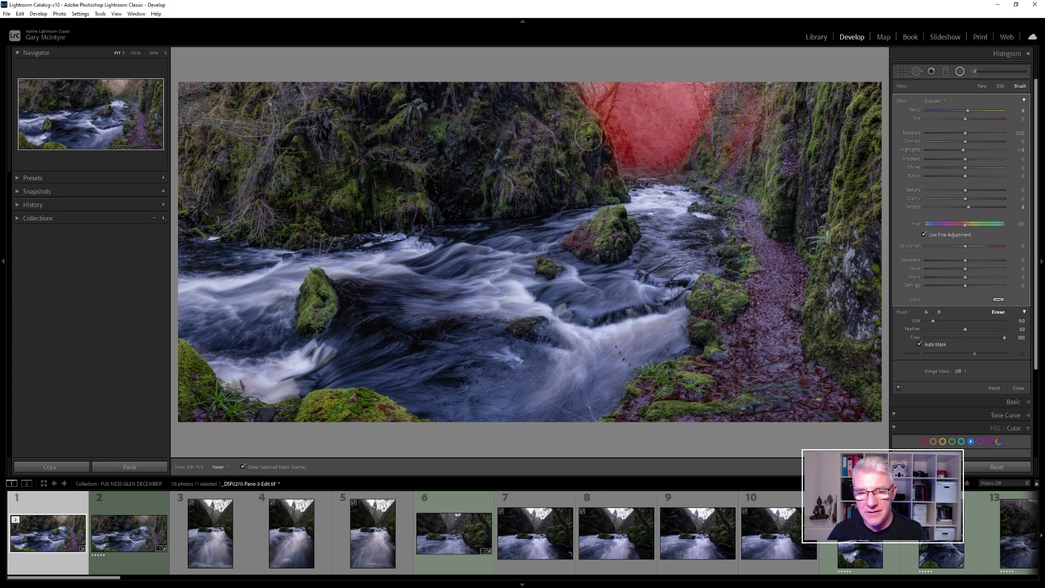
pyautogui.press('h')
pyautogui.press('h')
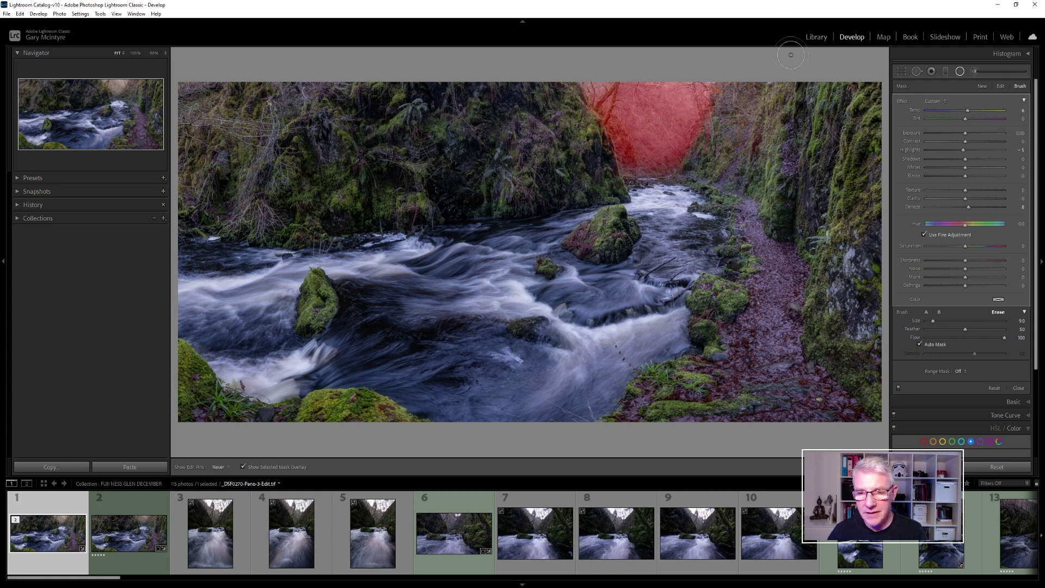
# Refine the radial mask around the tree branches at the cliff's edge with an erase brush of Size 1.0
pyautogui.press('h')
pyautogui.scroll(-1, 619, 170)
pyautogui.scroll(-6, 596, 101)
pyautogui.press('h')
pyautogui.scroll(-1, 593, 113)
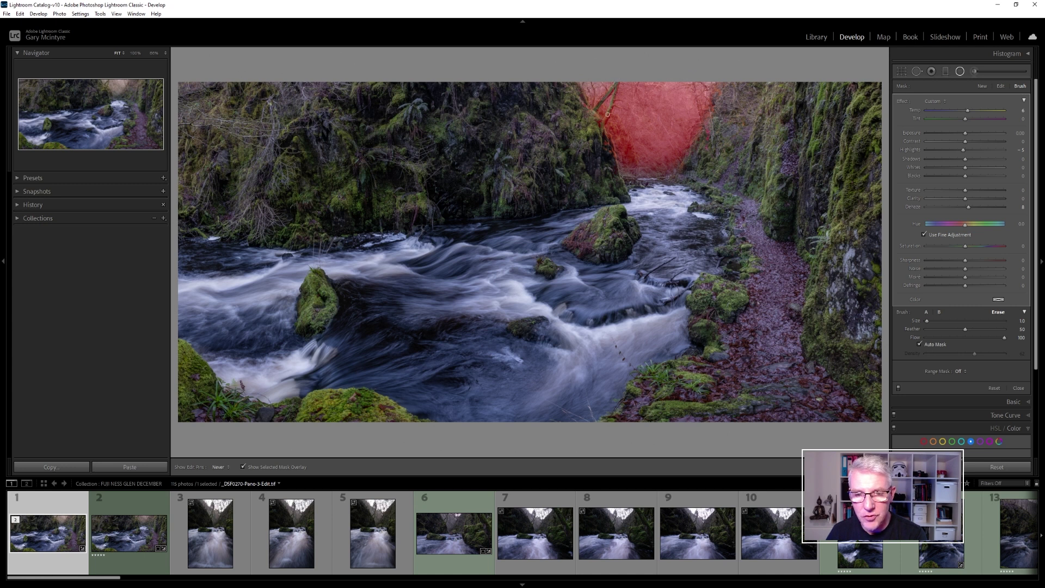
pyautogui.press('h')
pyautogui.press('h')
pyautogui.press('h')
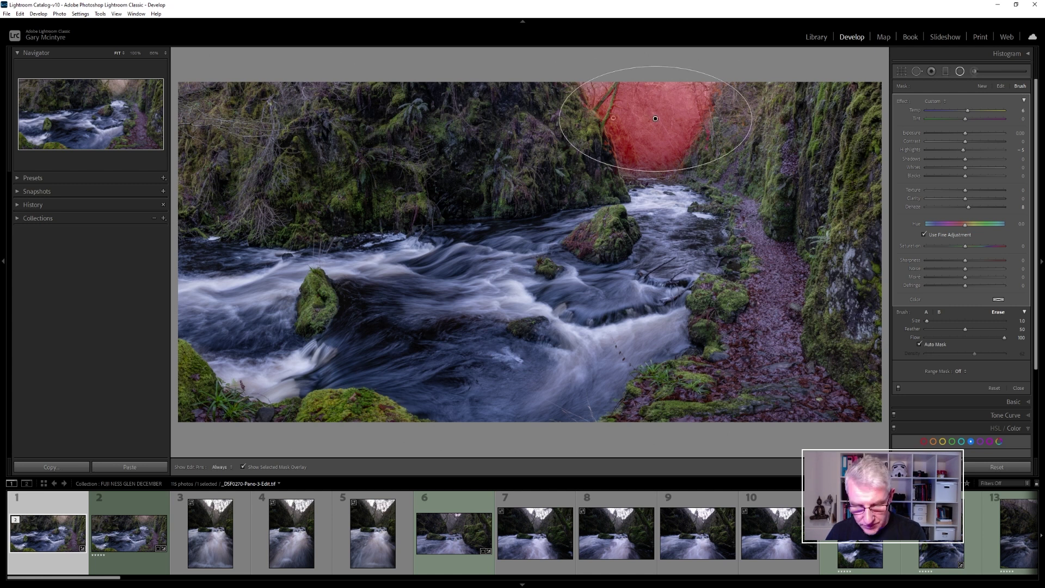
# Soften the radial mask's lower edge above the river with a larger erase brush and a Flow of 63
pyautogui.press('o')
pyautogui.press('o')
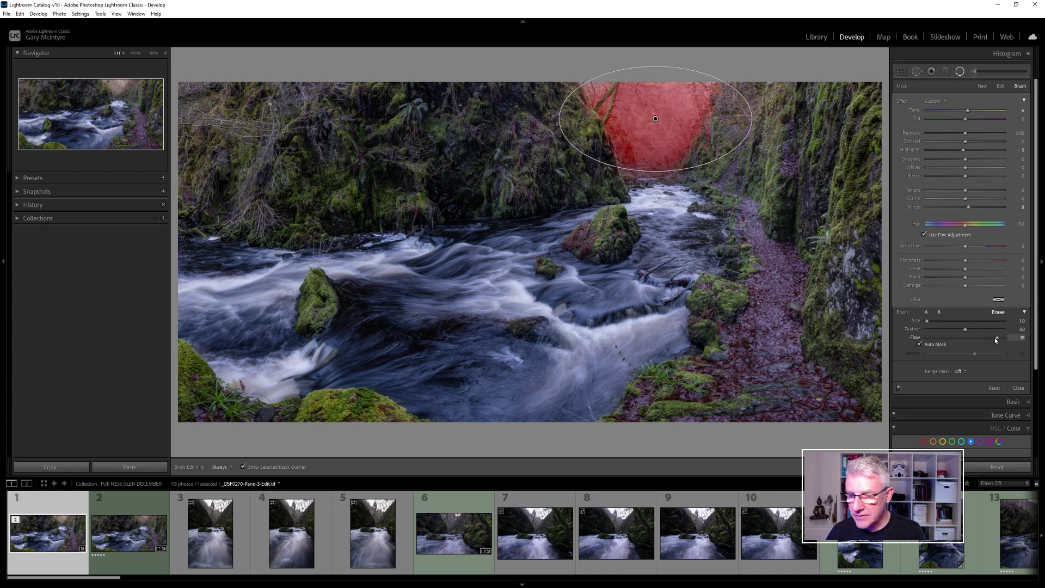
pyautogui.moveTo(983, 338); pyautogui.dragTo(974, 338)
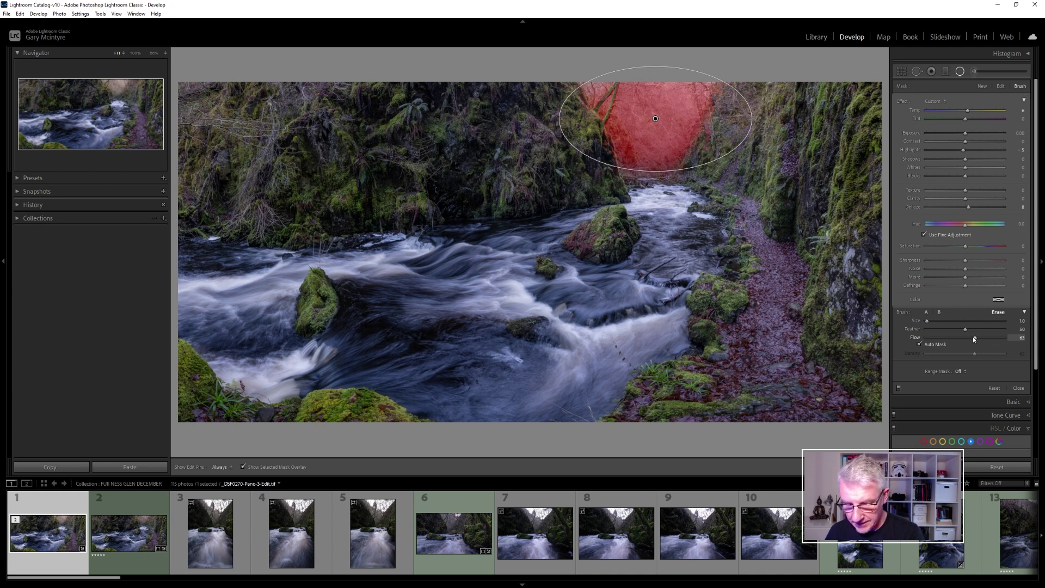
pyautogui.press(']')
pyautogui.scroll(5, 586, 107)
pyautogui.scroll(5, 586, 107)
pyautogui.press('h')
pyautogui.press('h')
pyautogui.press('h')
pyautogui.press('h')
pyautogui.press('h')
pyautogui.press('h')
pyautogui.press('h')
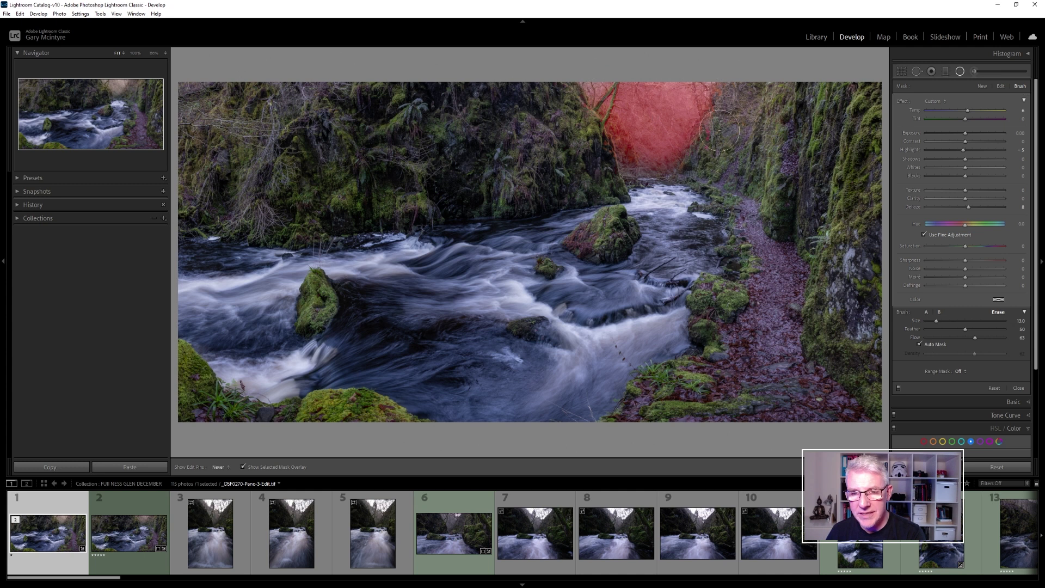
# Hide the mask overlay and warm the radial filter's Temp to 18
pyautogui.press('o')
pyautogui.press('h')
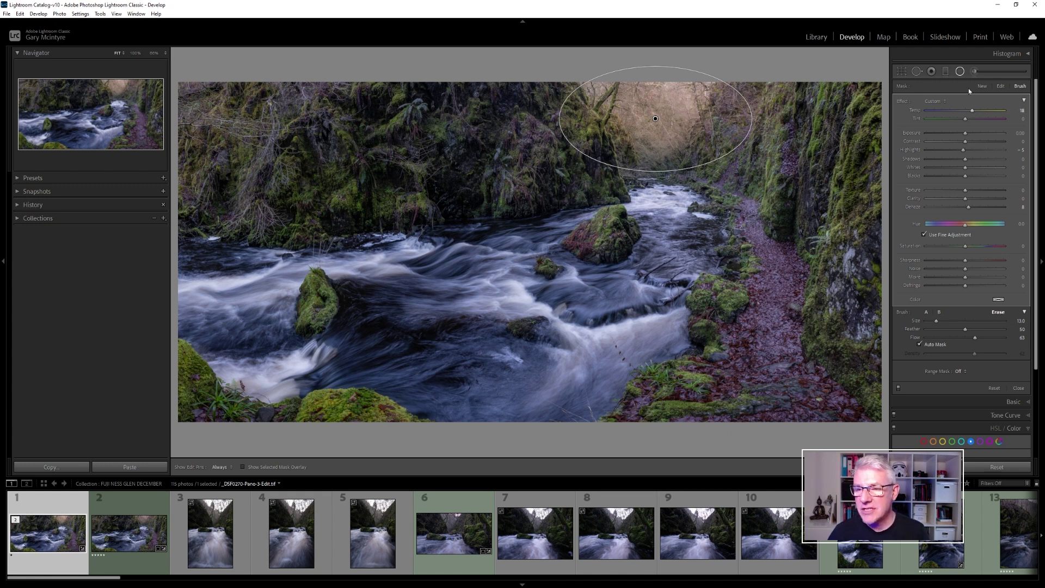
# Start a new Adjustment Brush mask for the river scene
pyautogui.click(975, 72)
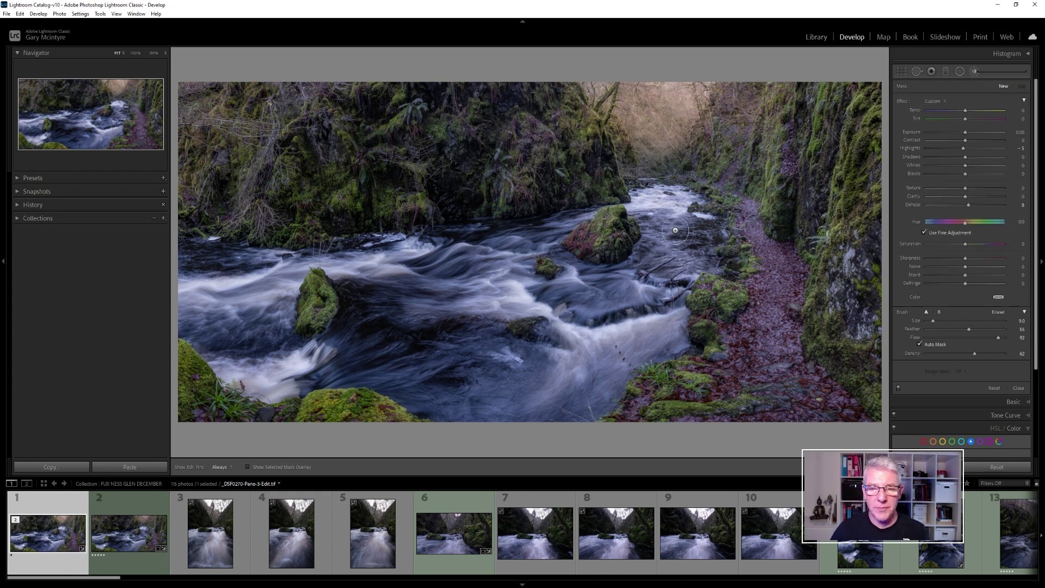